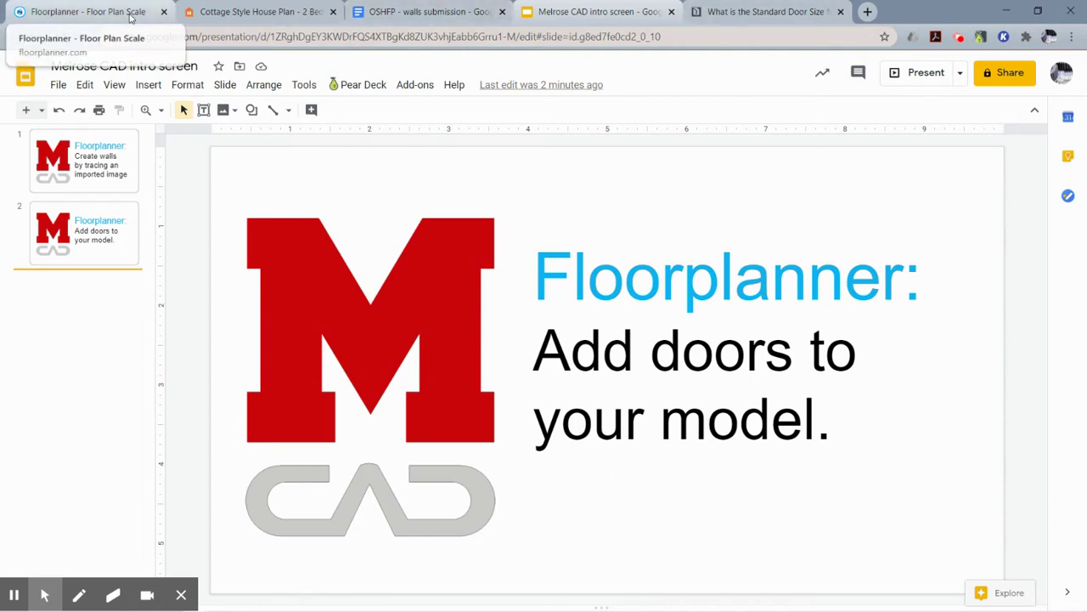
Step: Switch from the 'Add doors to your model' slide to the Floorplanner editor with the traced plan
left_click(94, 12)
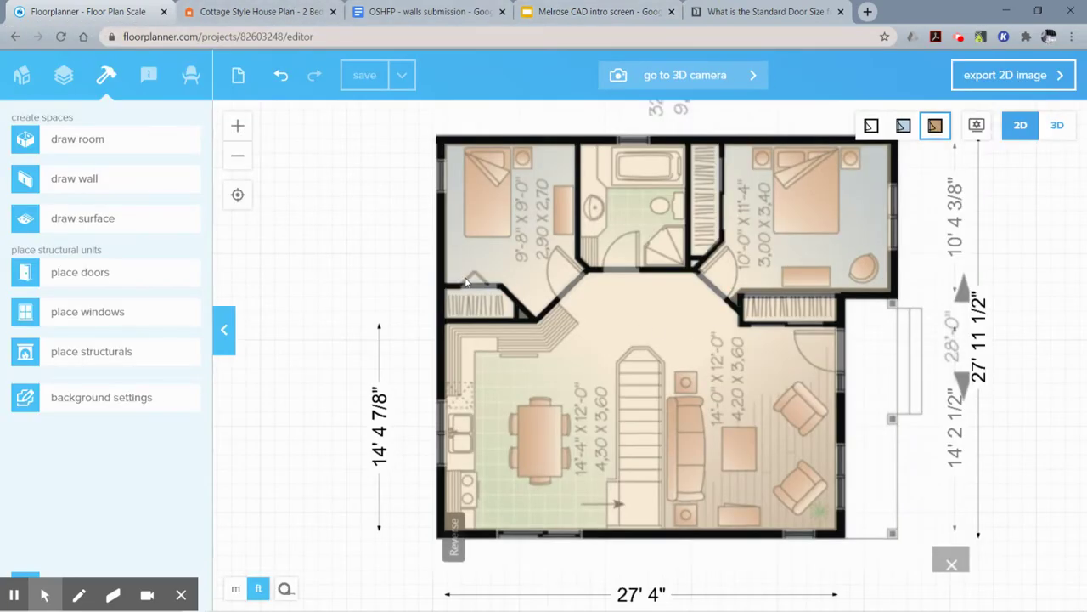
Step: Zoom out until the whole 32' 2 1/8" by 27' 11 1/2" plan and its dimensions show
scroll(465, 282, "down", 1)
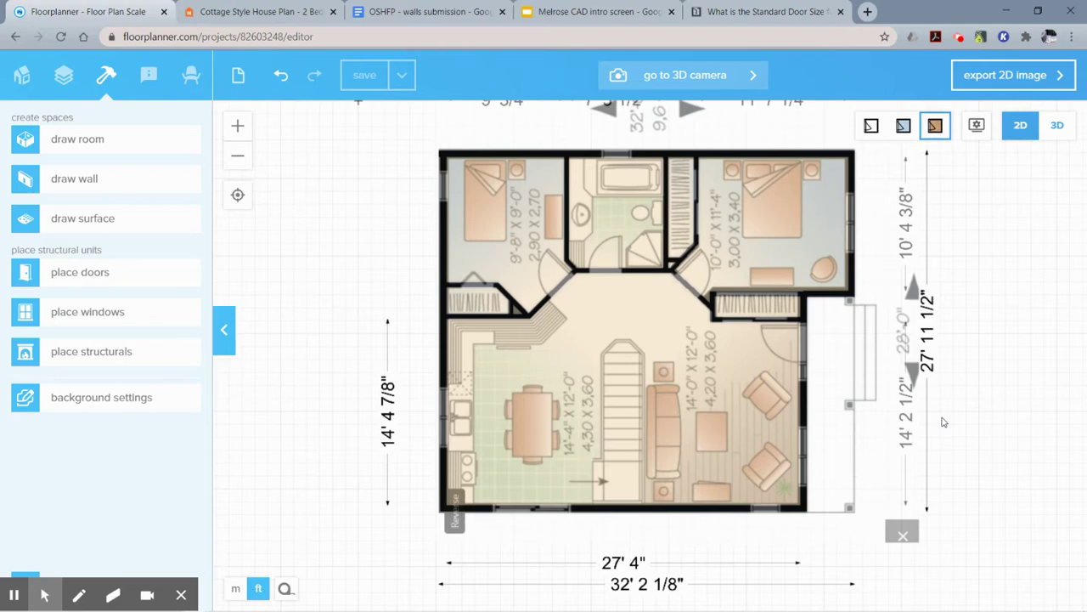
scroll(457, 350, "down", 1)
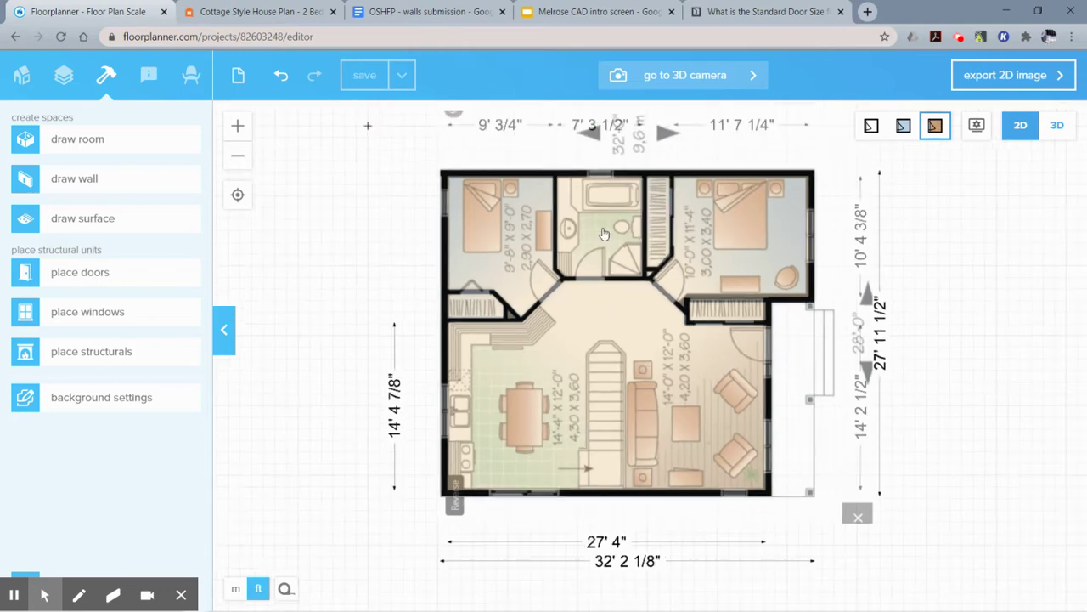
Step: Browse Plan 23-2198's photos to its 28'-0" by 32'-0" floor plan, then return to Floorplanner
left_click(274, 11)
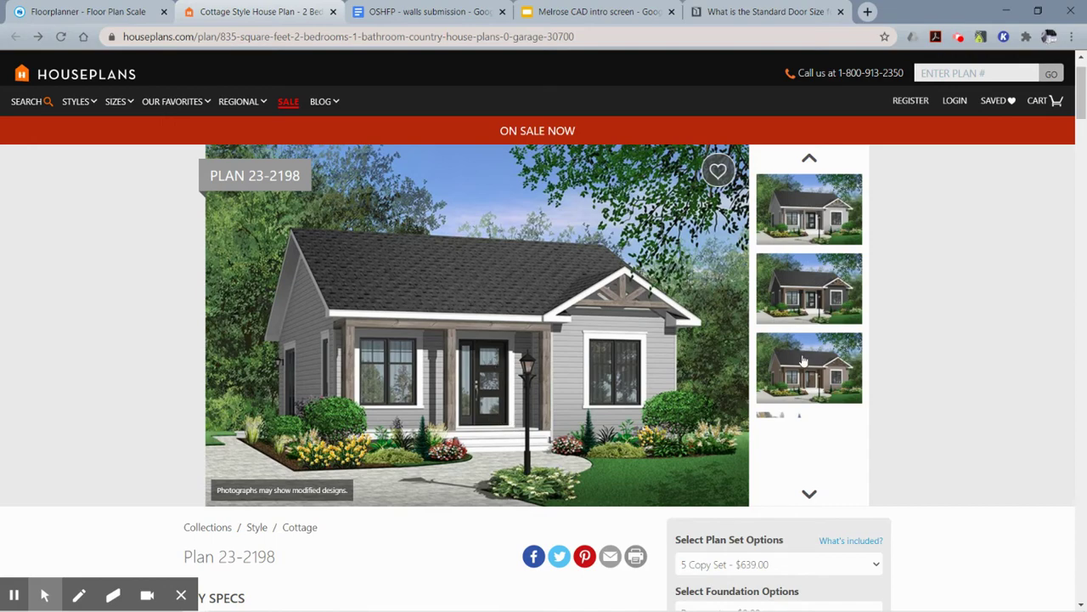
left_click(807, 401)
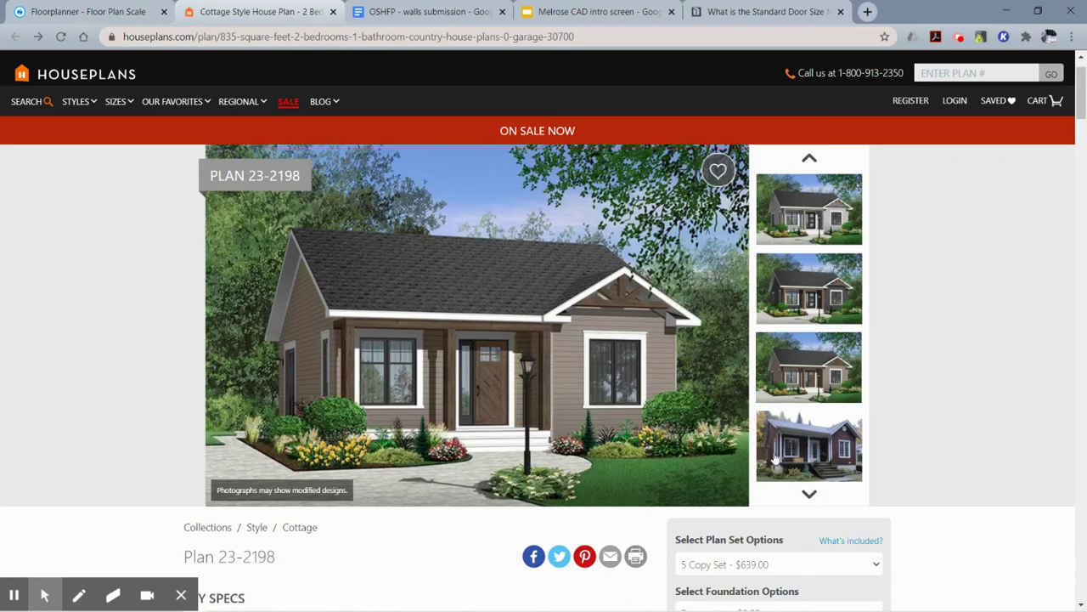
left_click(797, 465)
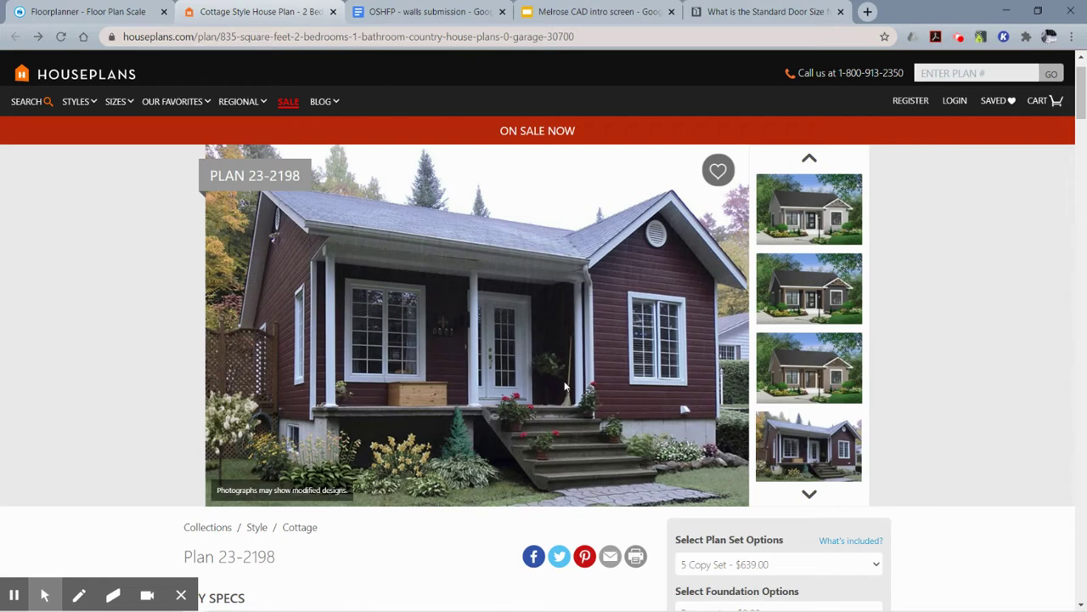
scroll(790, 451, "down", 1)
left_click(809, 425)
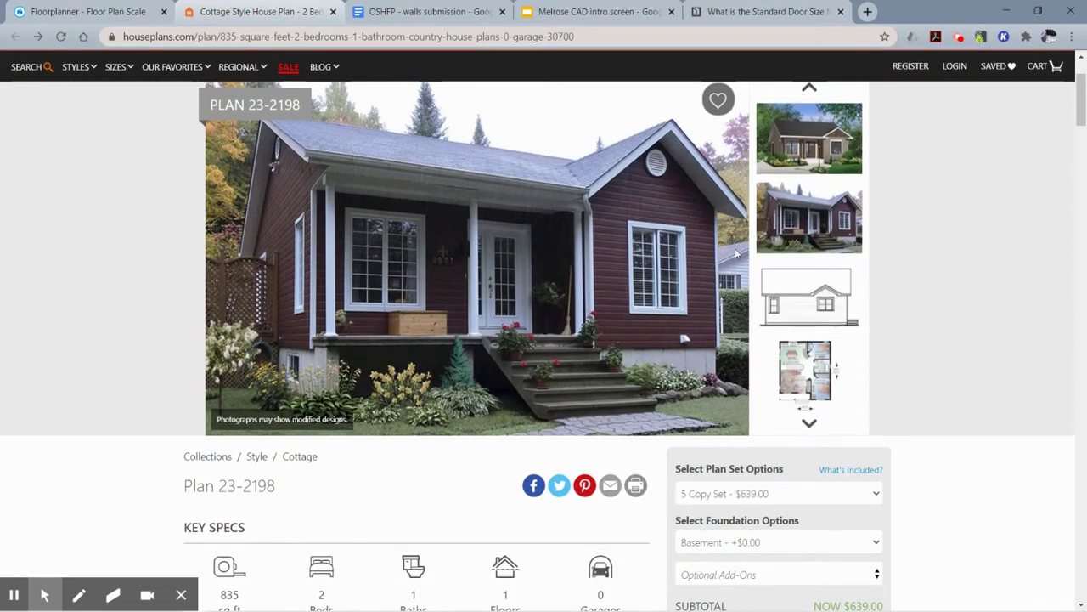
left_click(807, 386)
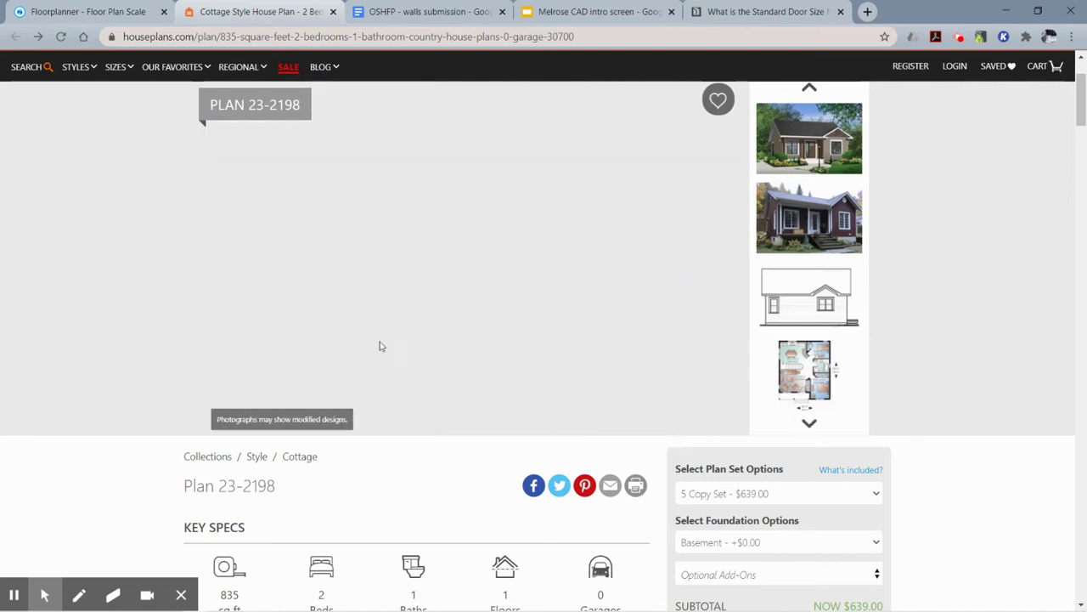
scroll(465, 323, "up", 1)
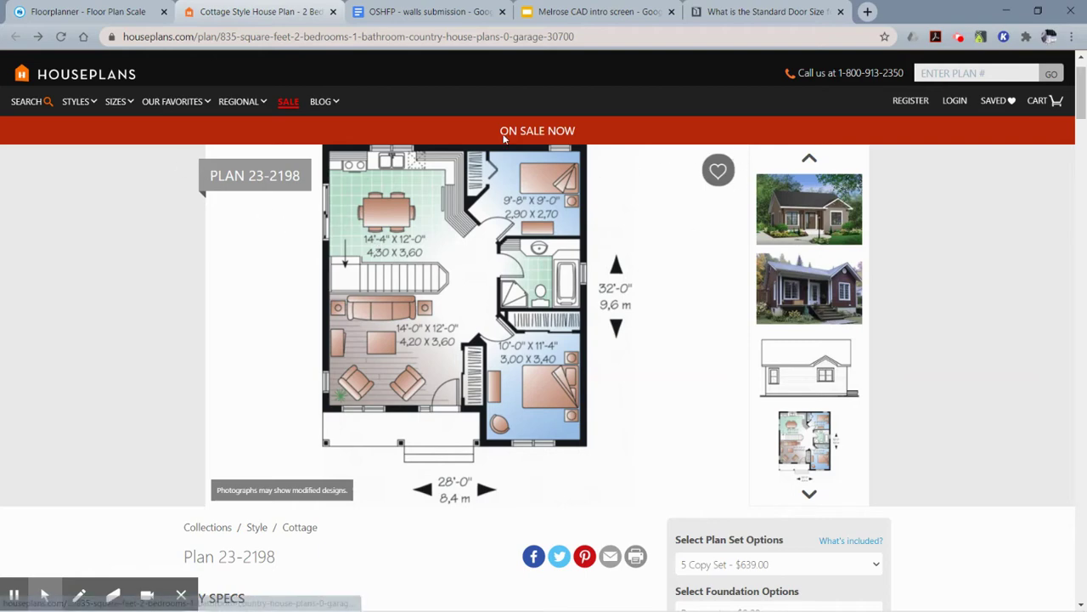
left_click(71, 10)
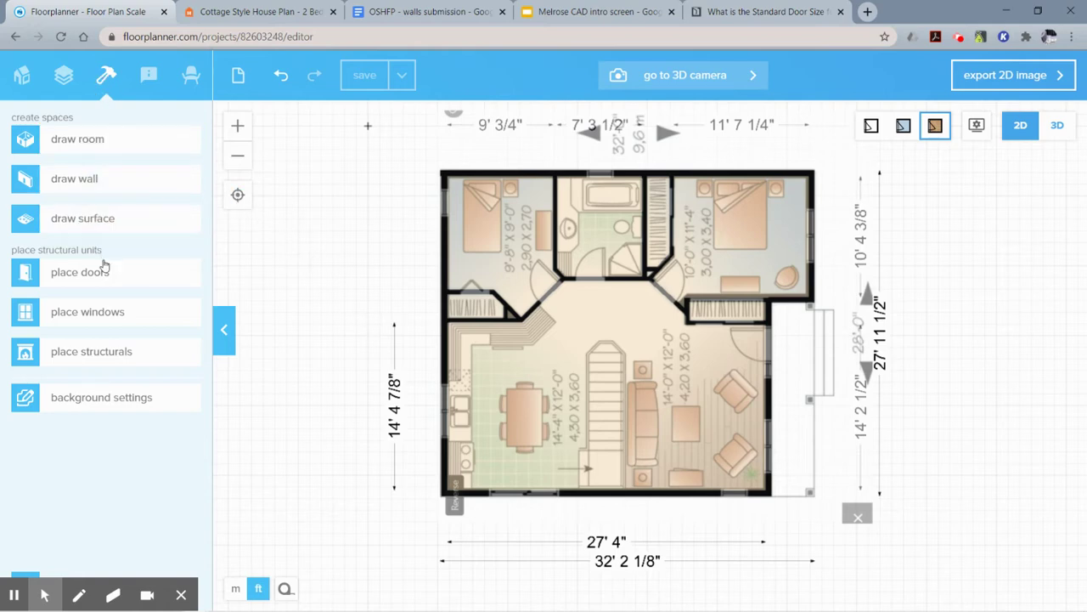
Step: Drag a sliding door from the doors catalogue onto the bottom exterior wall beside the dining area
left_click(143, 277)
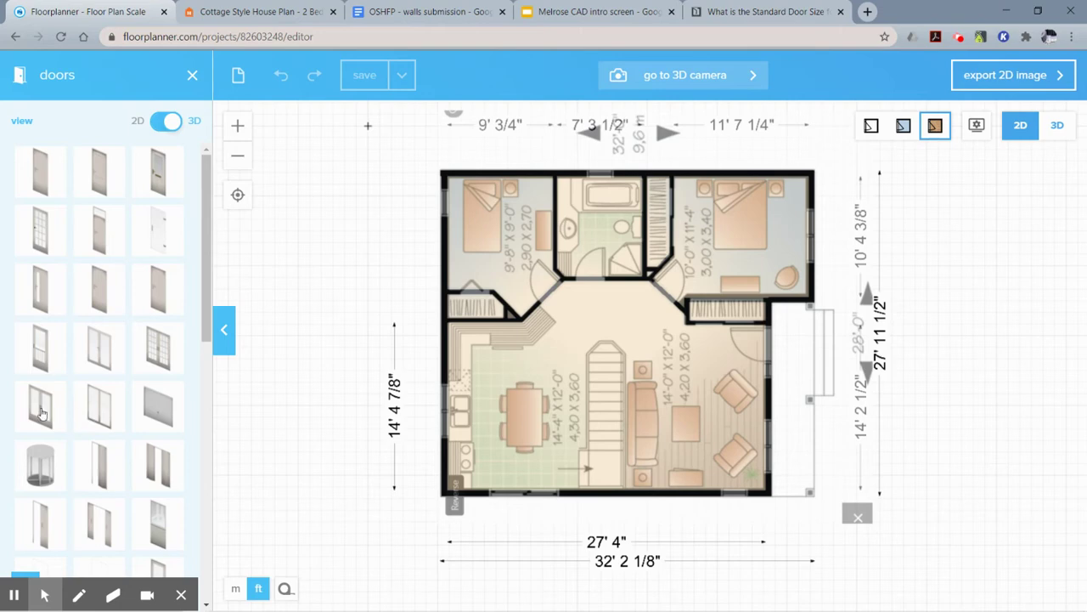
left_click_drag(43, 409, 524, 494)
Step: Zoom in and select the sliding door, showing its 70 1/2" width and 86 5/8" height
scroll(524, 512, "up", 5)
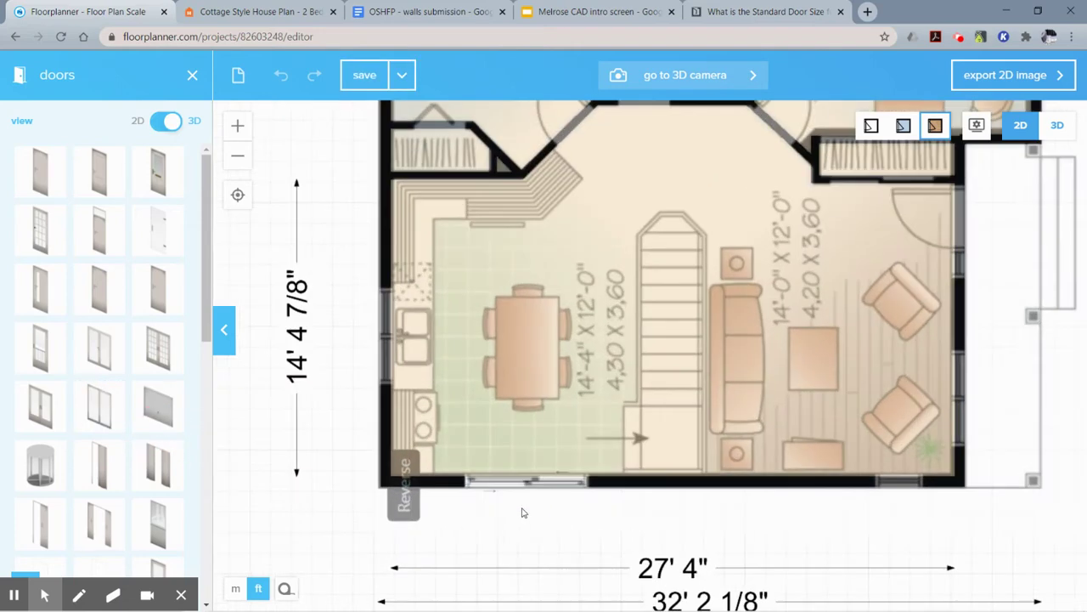
scroll(505, 472, "up", 1)
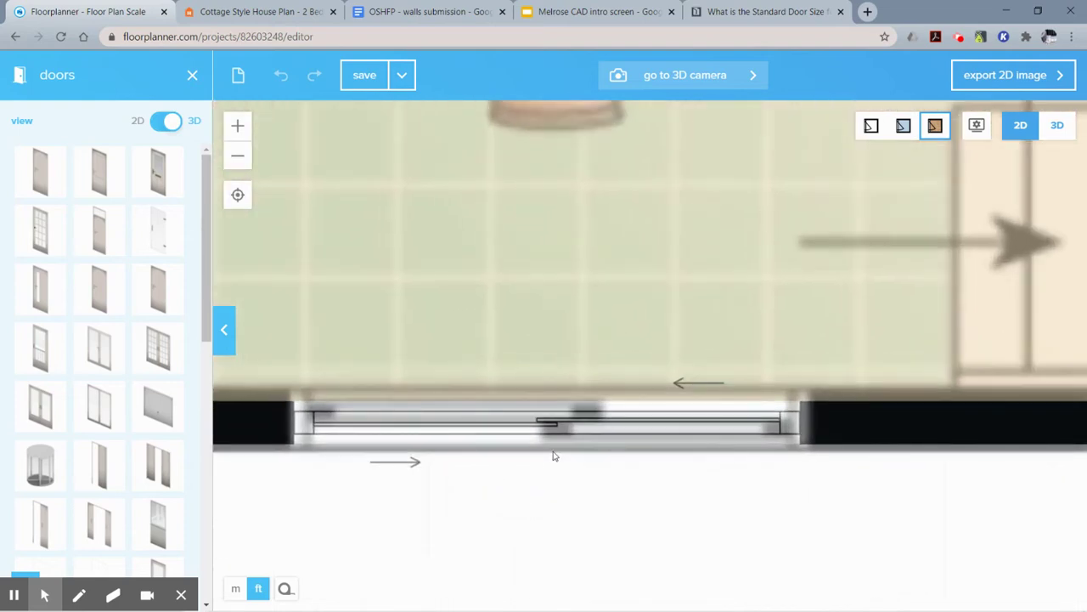
left_click(560, 439)
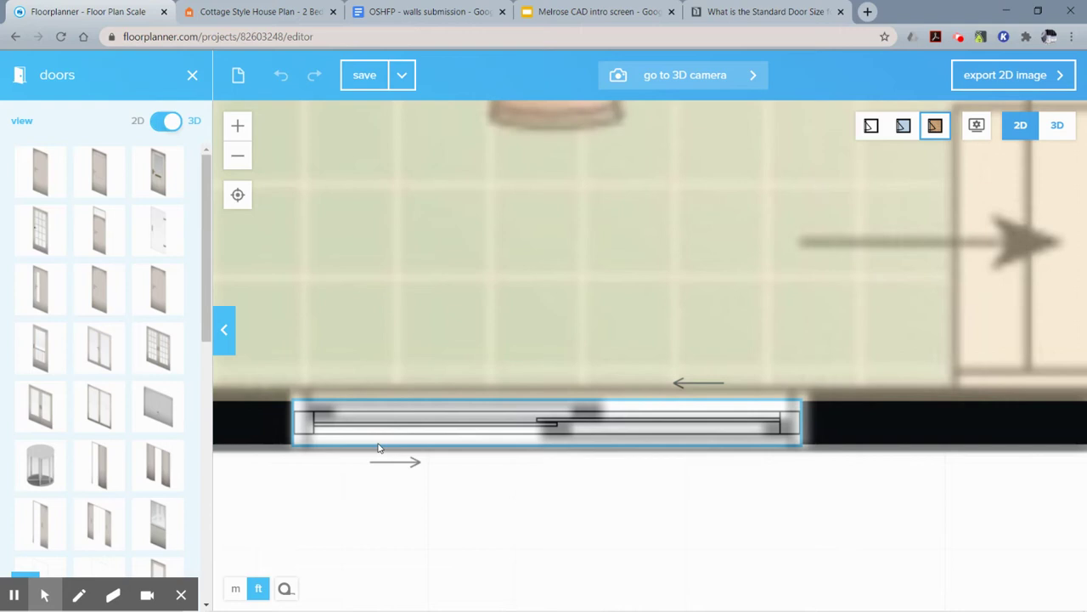
left_click(348, 455)
left_click(353, 439)
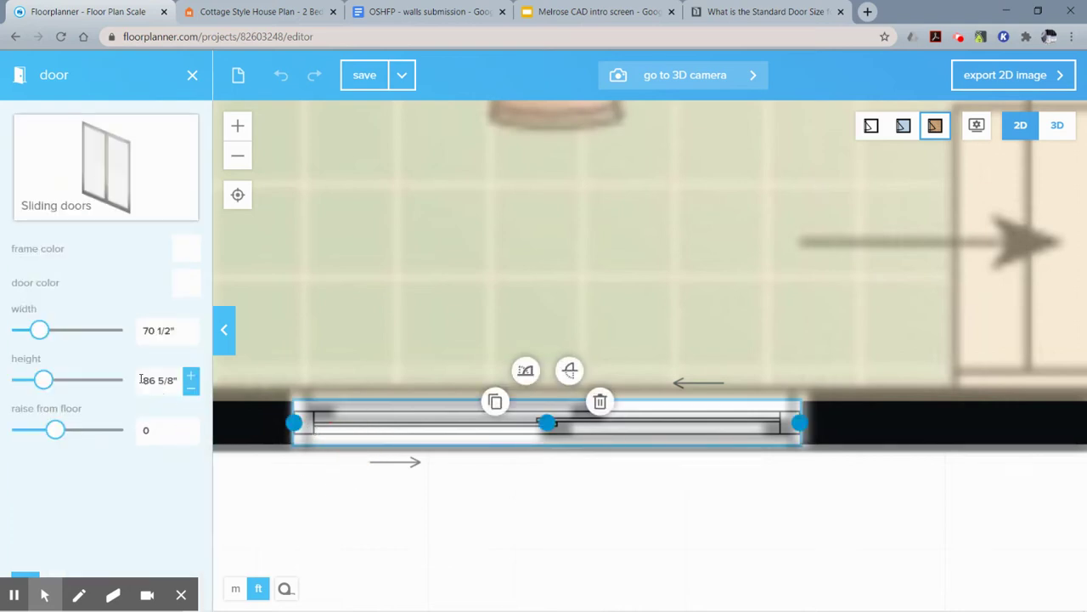
left_click(162, 329)
Step: Look up the standard sliding glass door size, 6'8" high by 6' wide, in the doornmore.com article
left_click(717, 14)
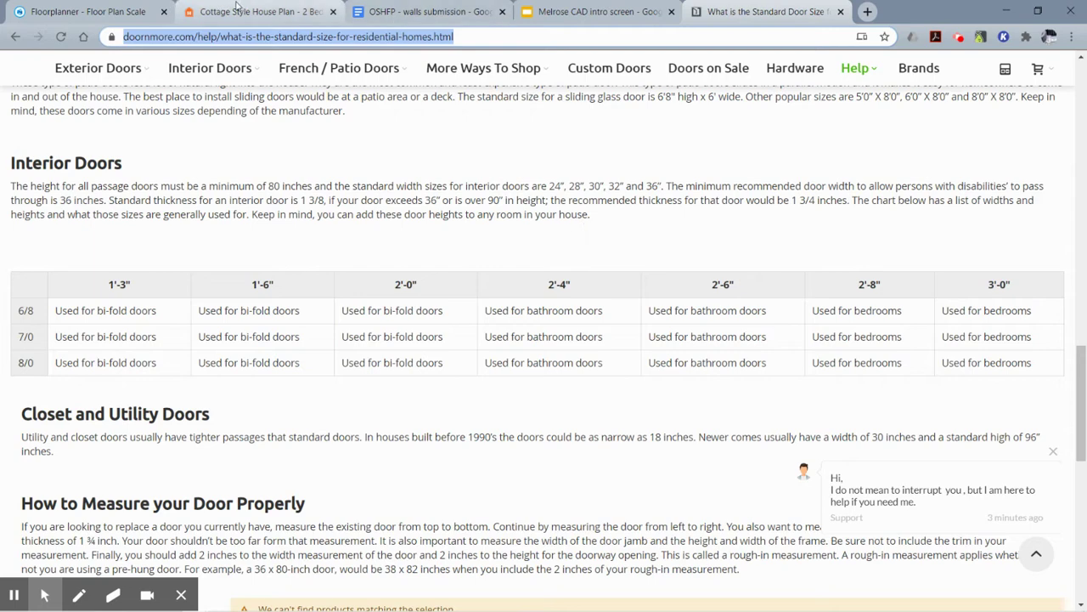
mouse_move(230, 67)
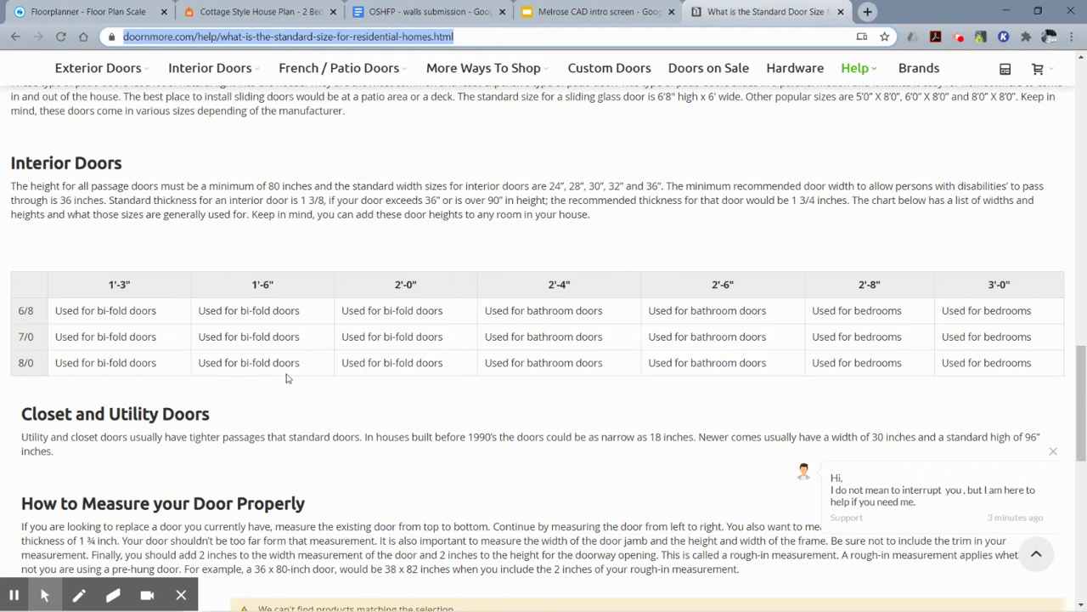
scroll(578, 229, "up", 1)
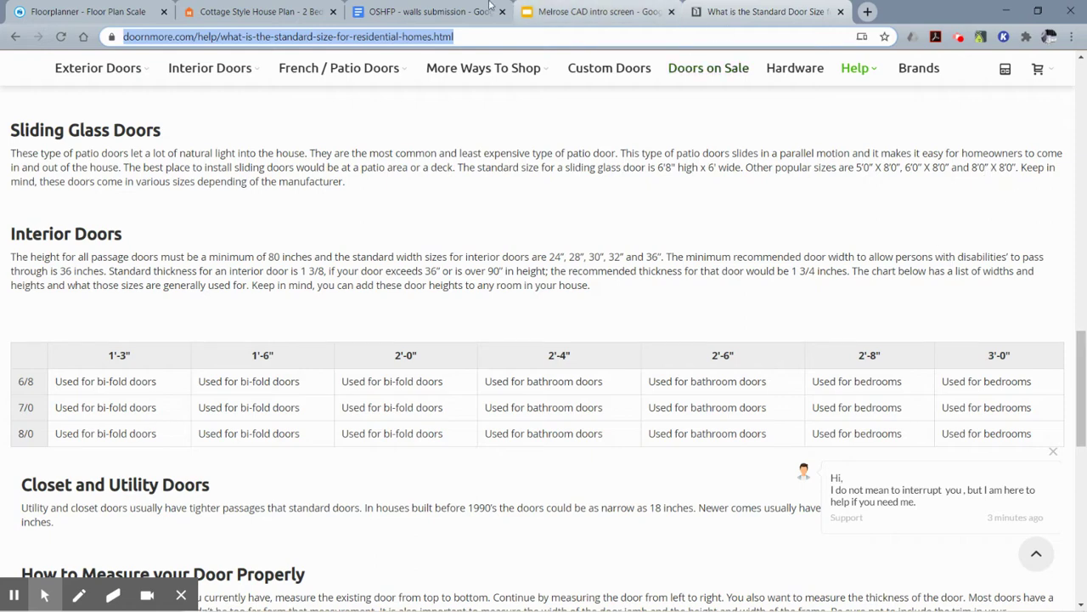
Step: Recheck the size references and set the sliding door's width to 6' (72")
left_click(156, 10)
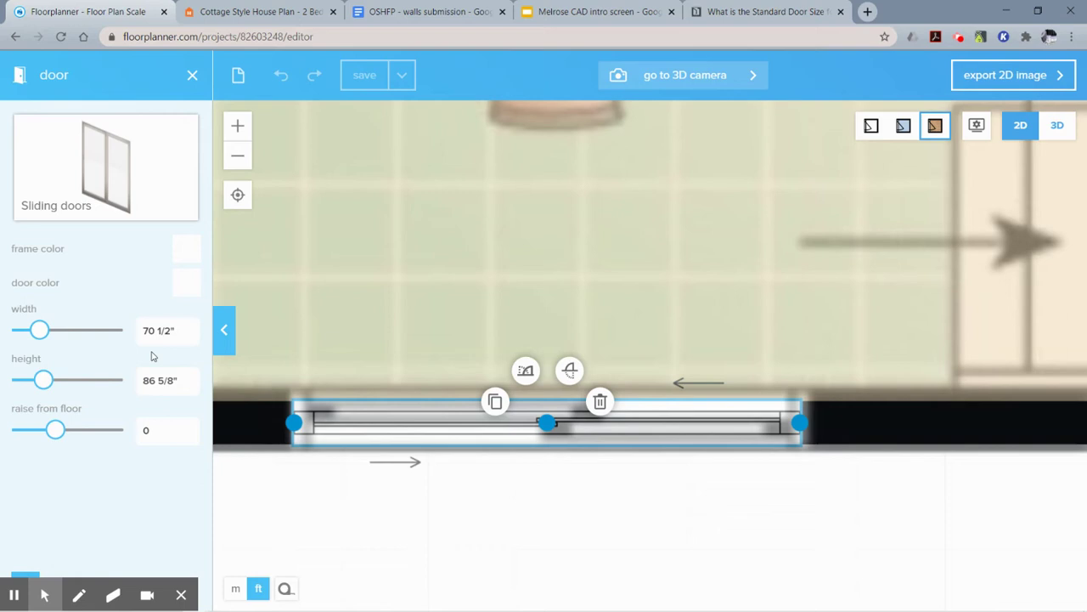
left_click(189, 331)
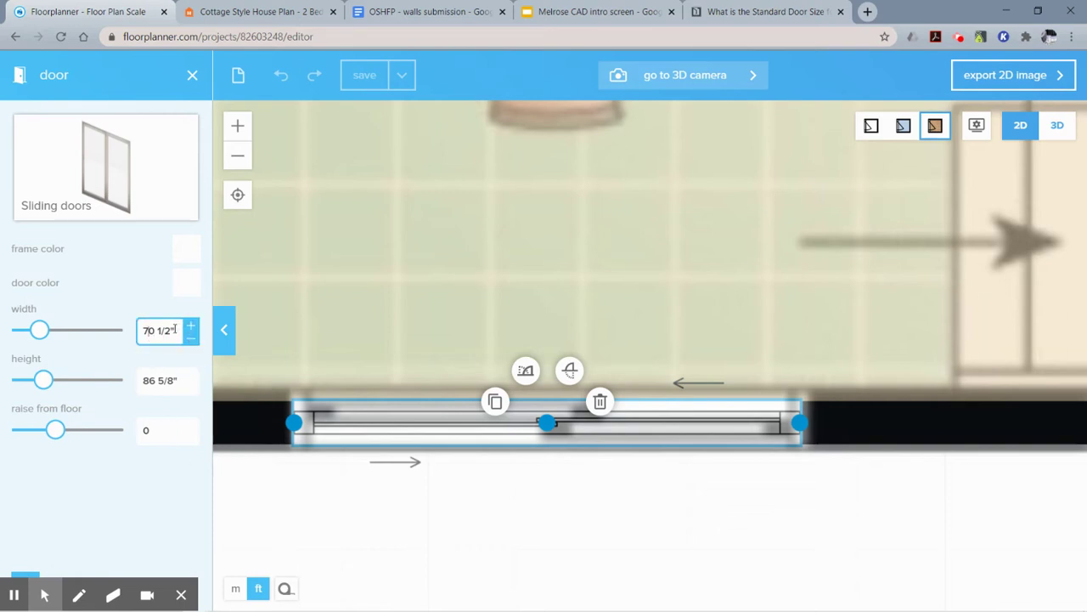
left_click(751, 12)
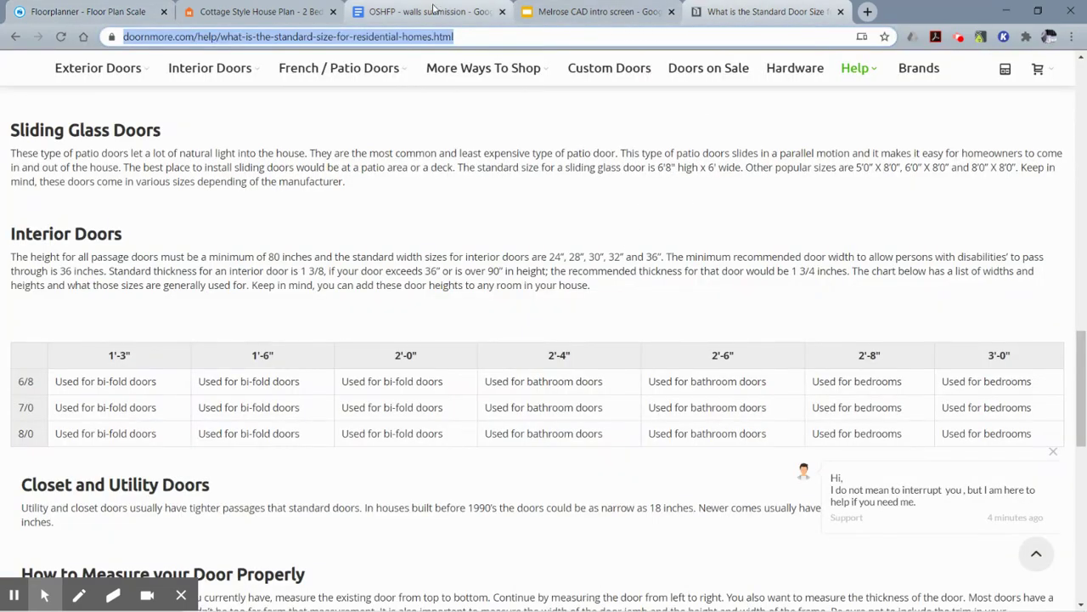
left_click(259, 12)
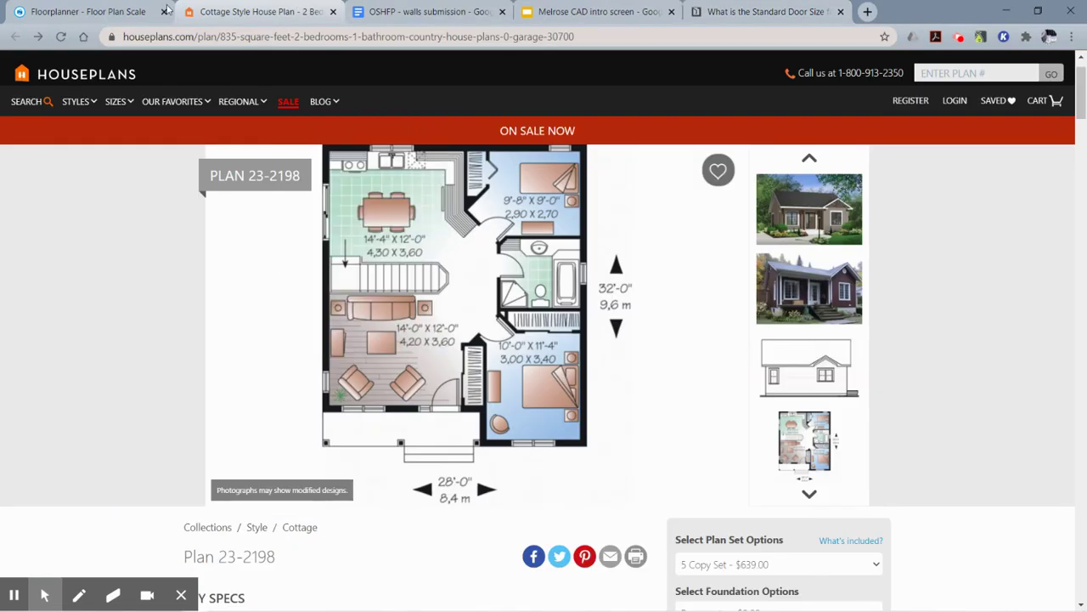
left_click(85, 11)
left_click(175, 328)
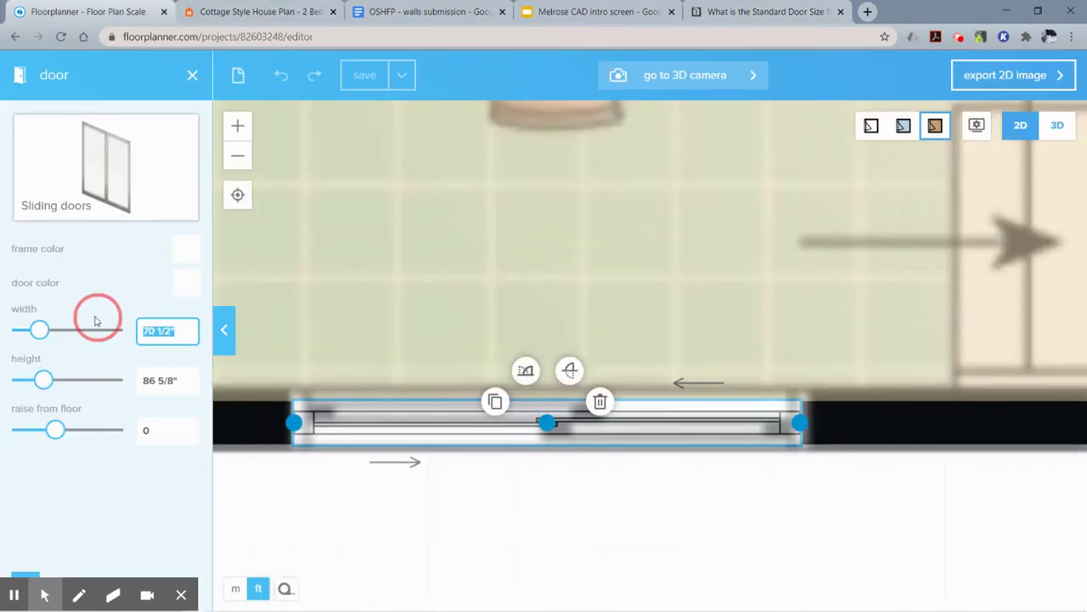
type("6")
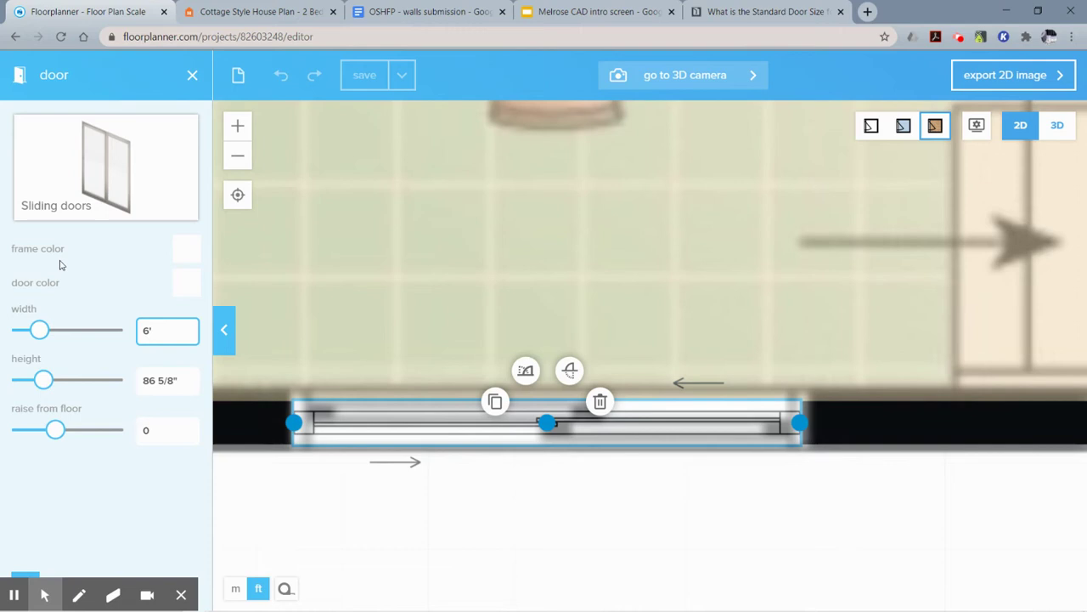
key("Return")
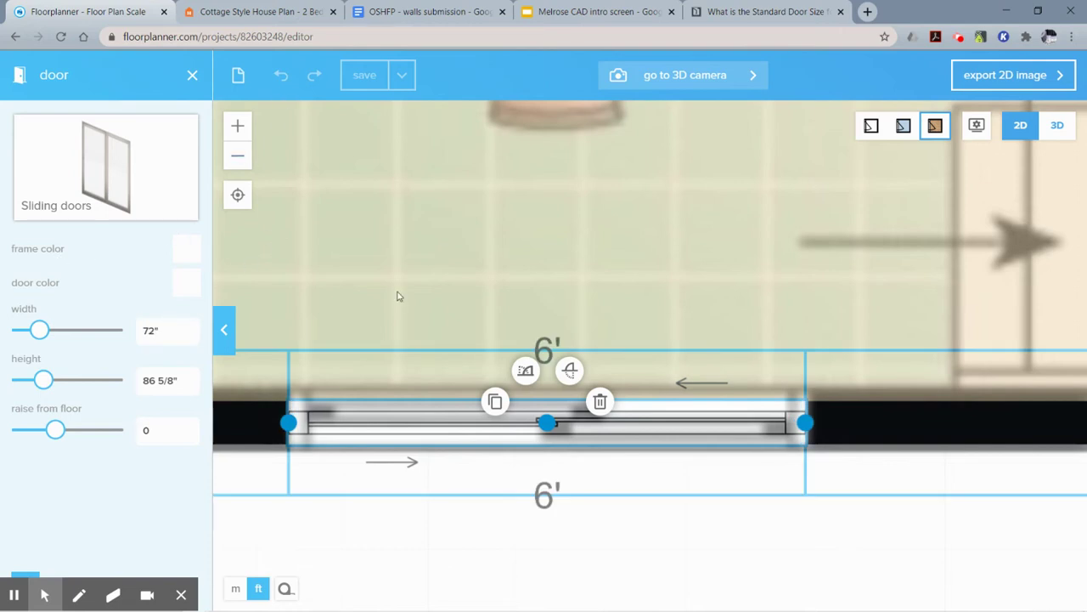
Step: Set the sliding door's height to 6' 8" (80") and deselect it
left_click(173, 382)
type("6'")
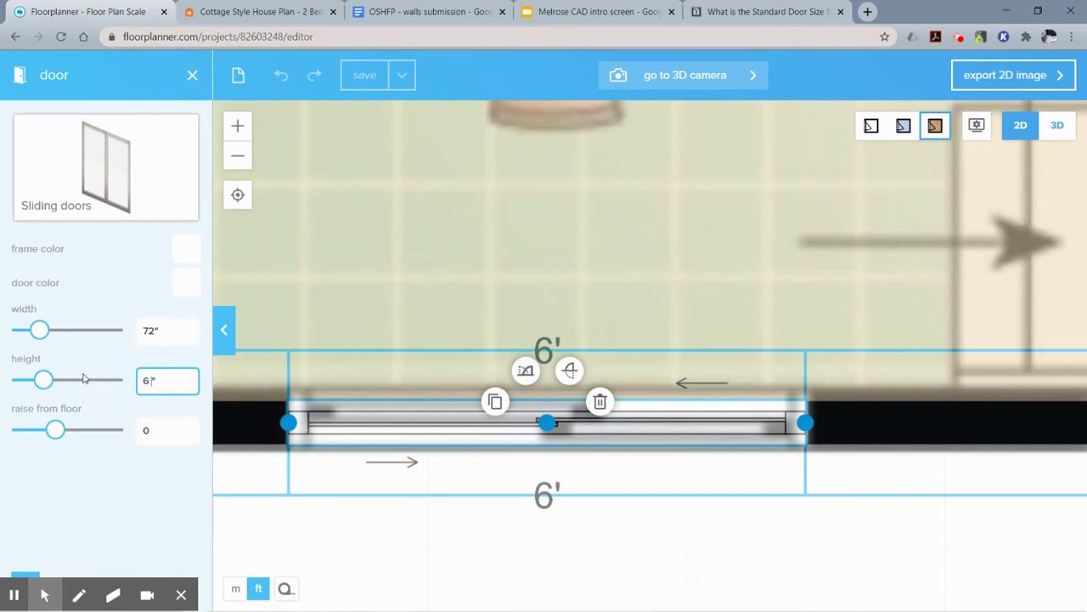
key("Return")
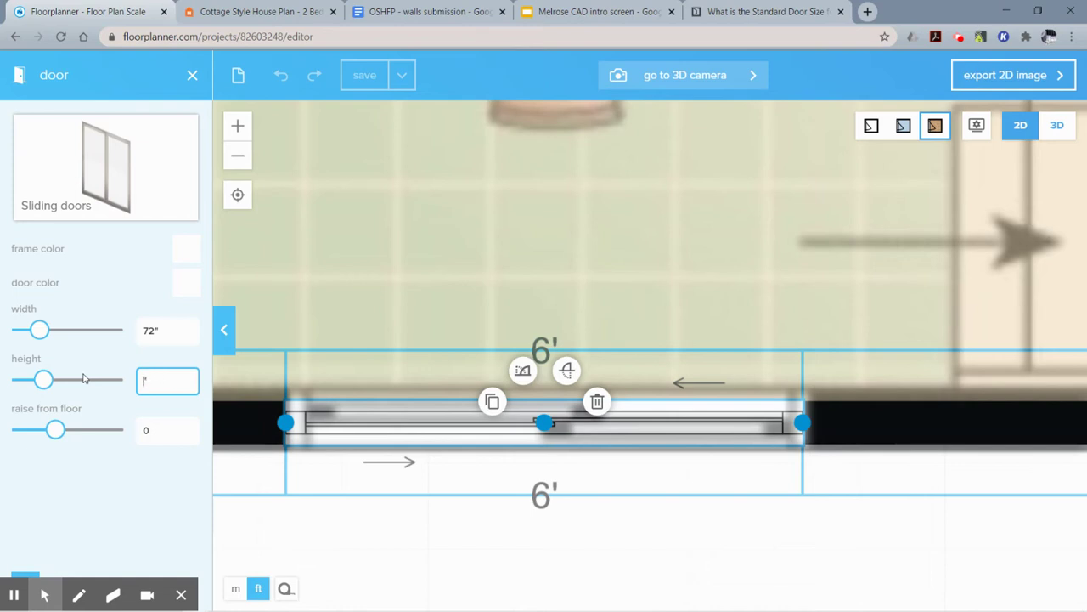
type("6' 8")
key("Return")
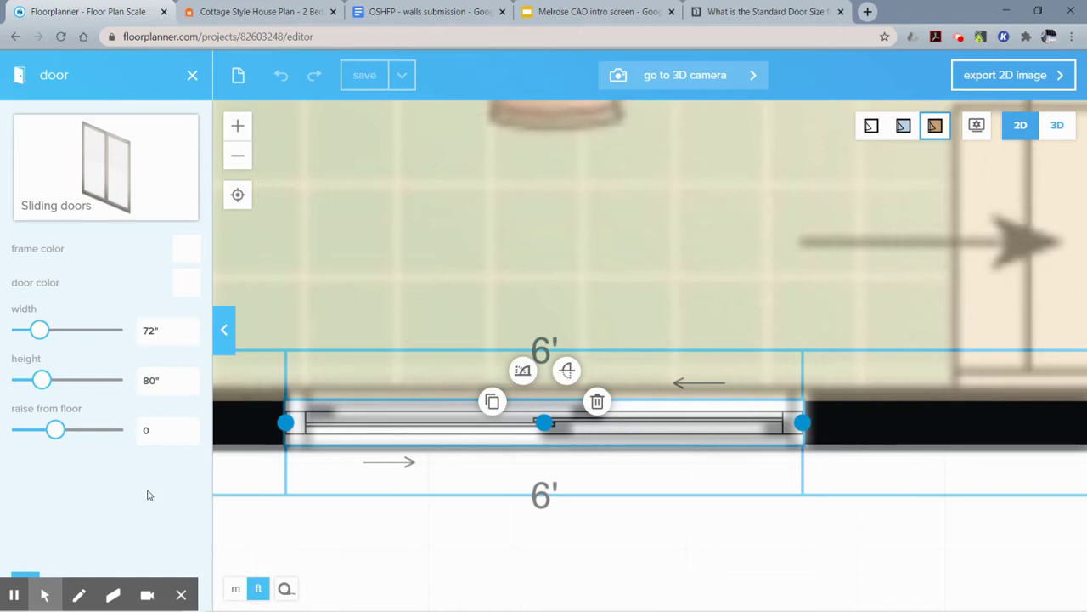
left_click(354, 539)
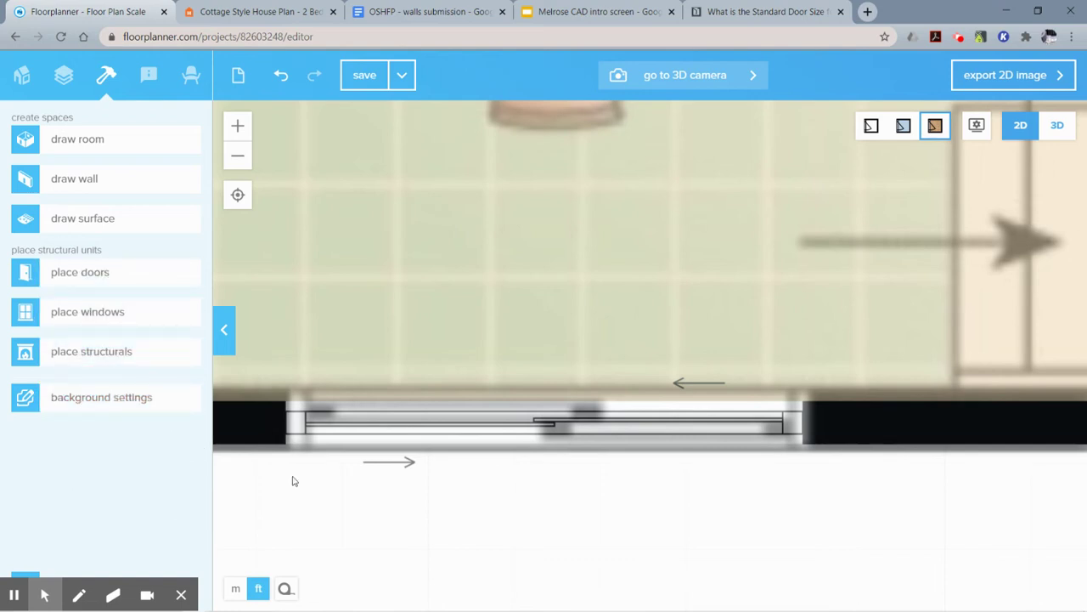
Step: Zoom out and pan to show the whole floor layout
scroll(665, 473, "down", 5)
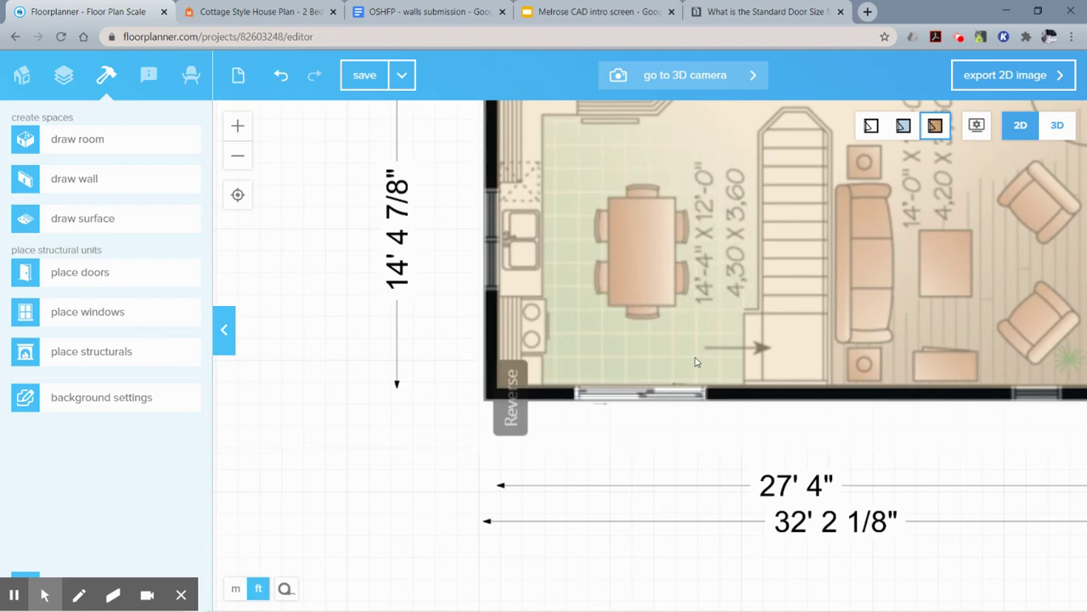
scroll(798, 440, "down", 3)
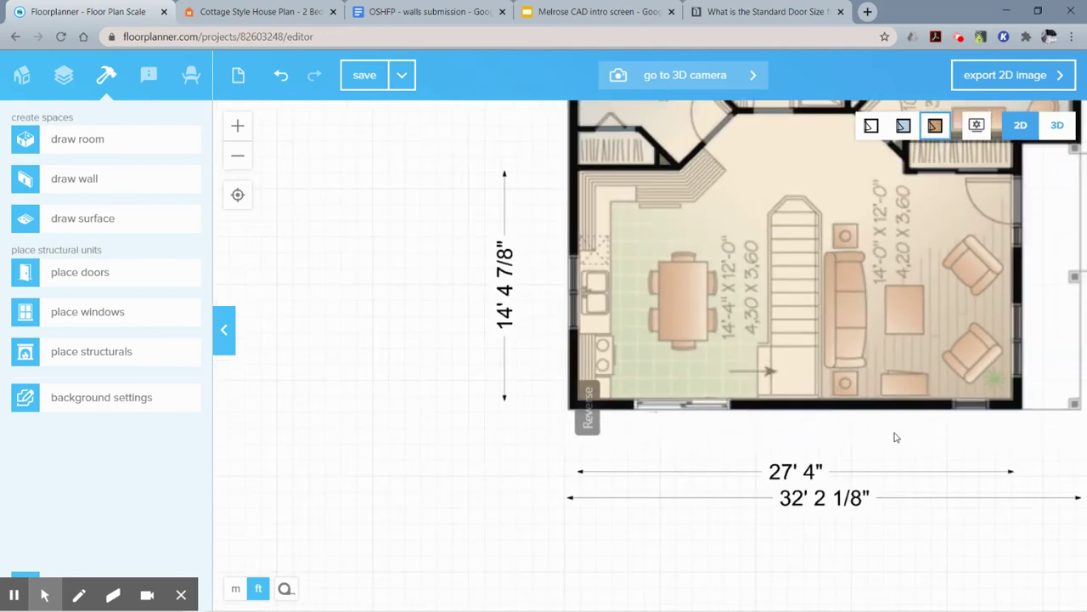
scroll(898, 436, "up", 2)
left_click_drag(750, 454, 580, 509)
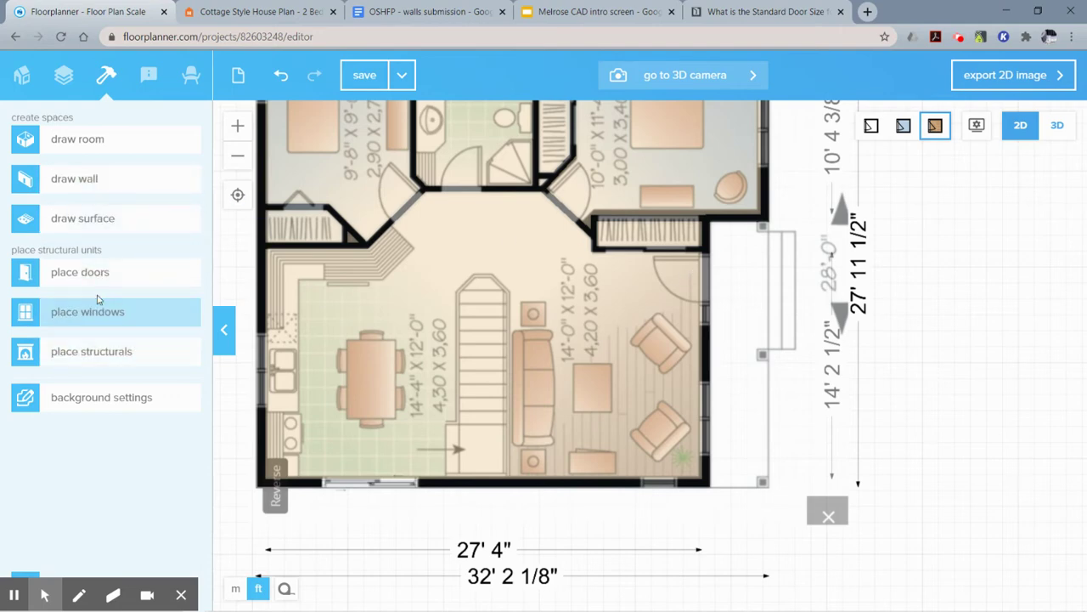
Step: Browse the door catalogue, trying the dark Japanese door
left_click(93, 272)
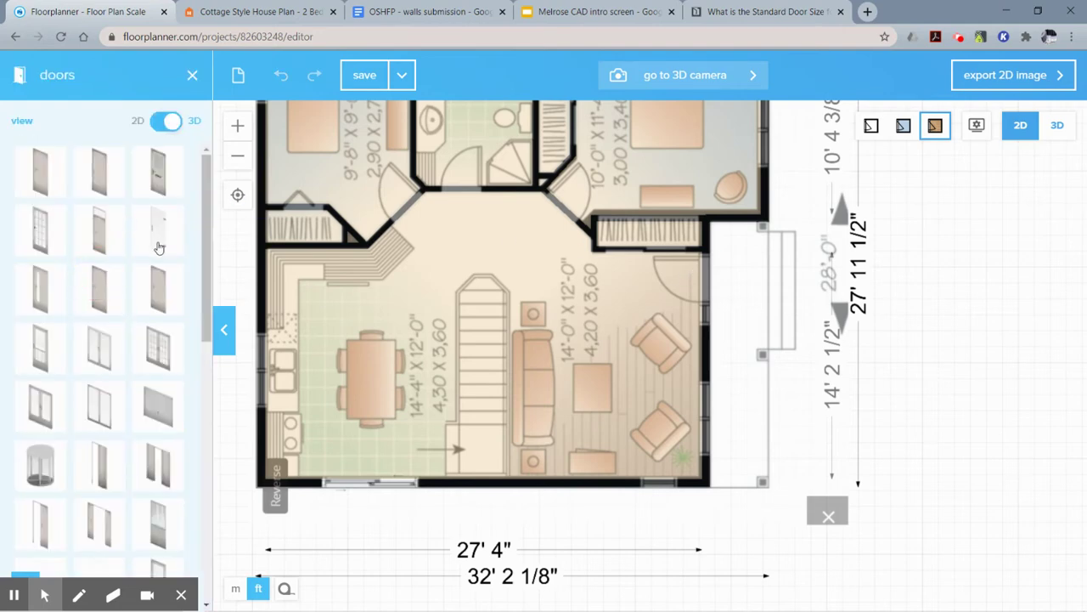
scroll(145, 246, "down", 10)
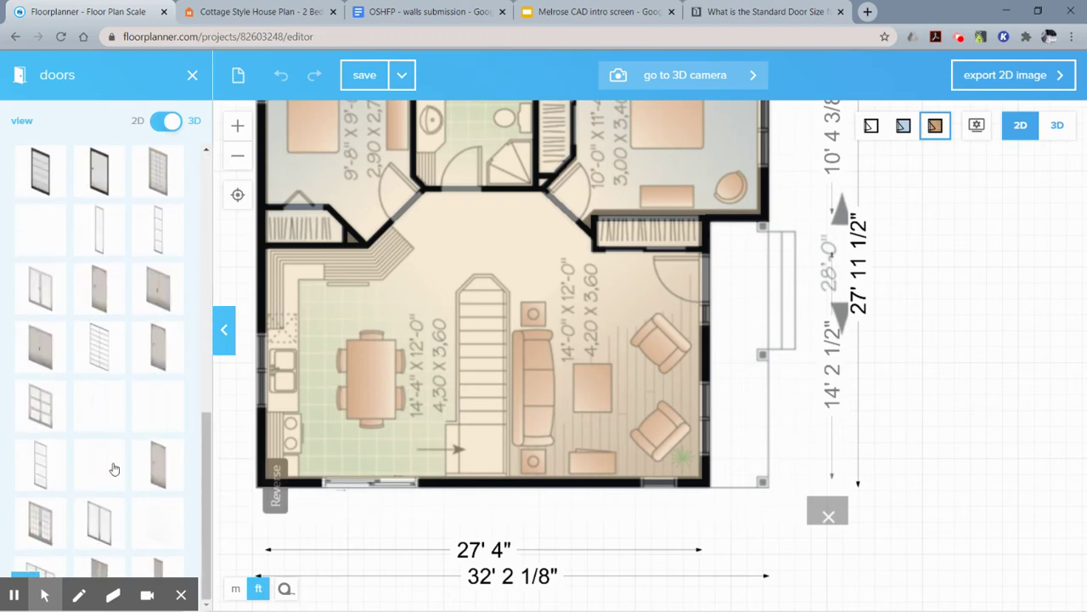
scroll(125, 416, "up", 10)
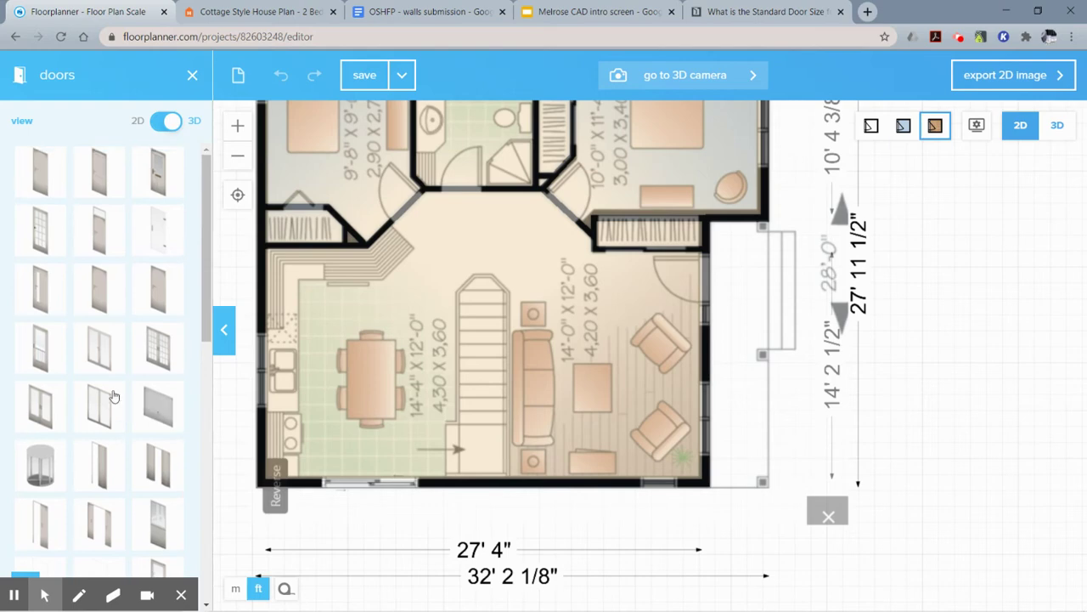
scroll(192, 475, "down", 5)
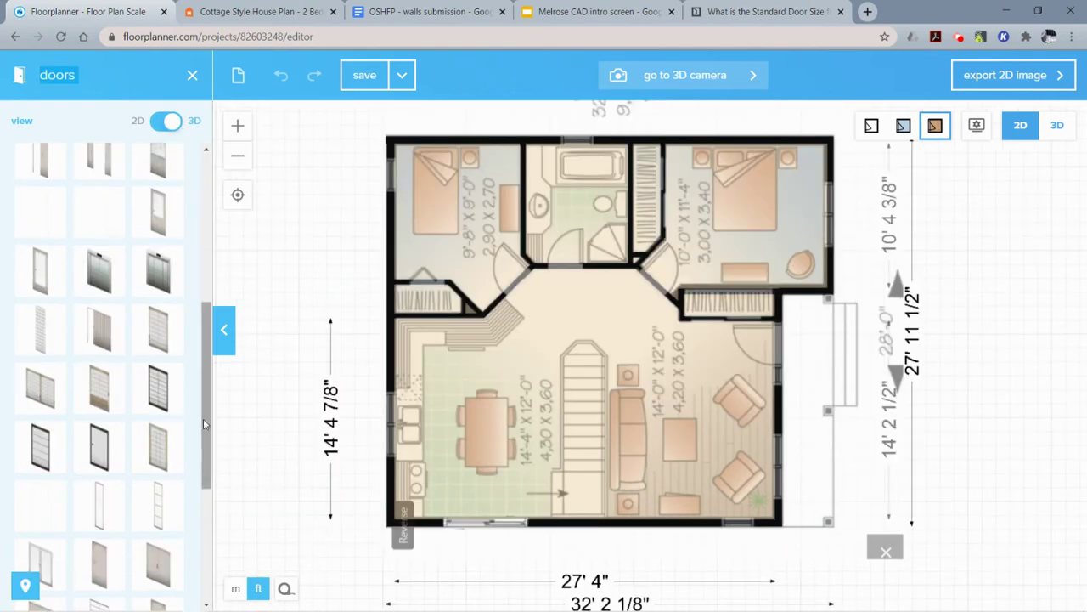
left_click_drag(205, 425, 206, 437)
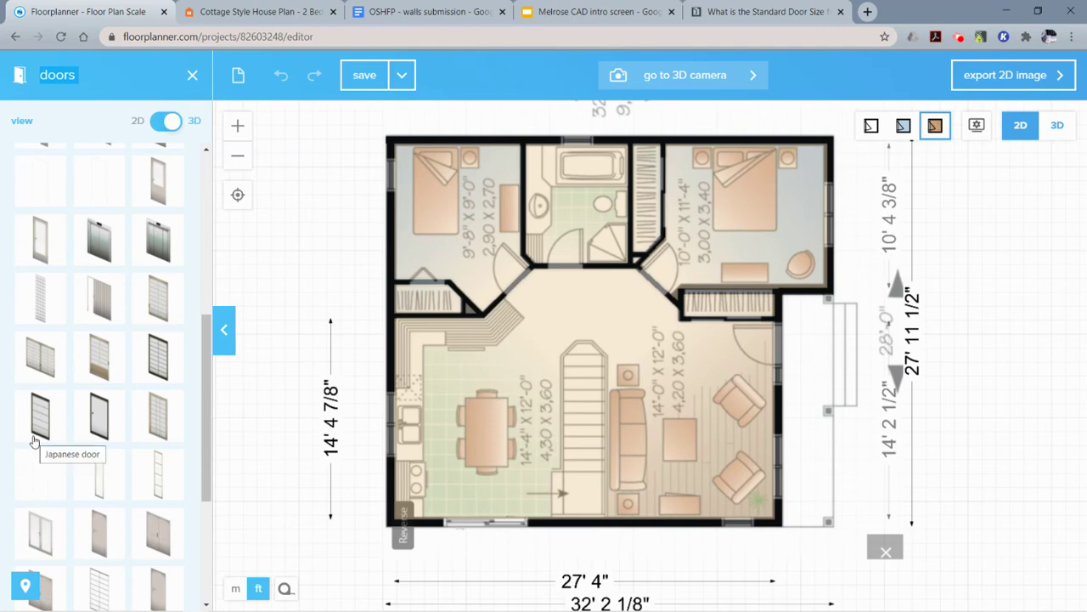
left_click_drag(34, 429, 117, 445)
scroll(115, 336, "up", 3)
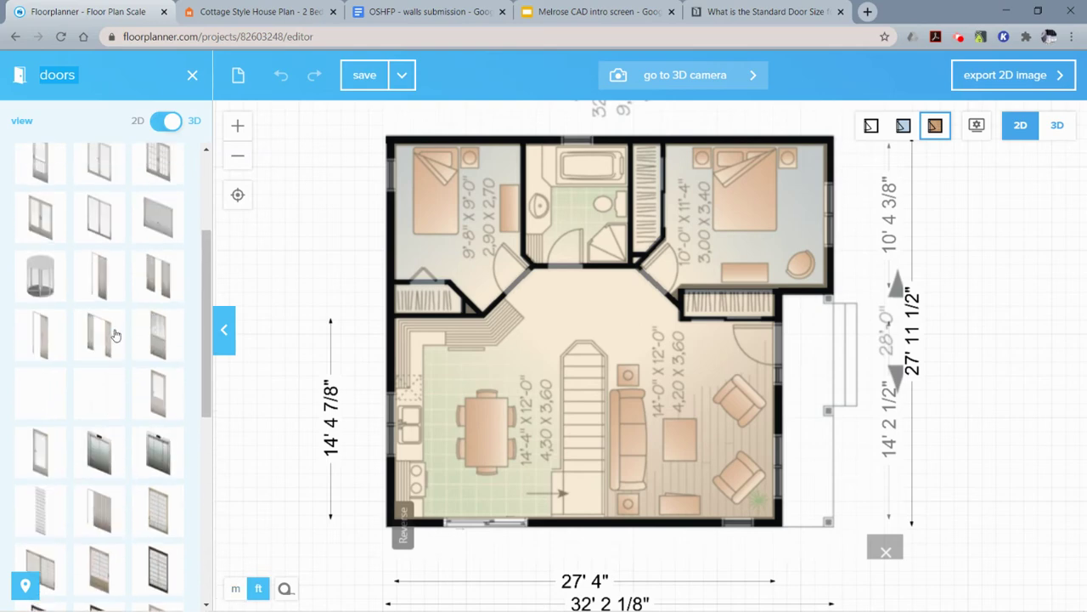
mouse_move(155, 404)
left_mouse_down()
mouse_move(159, 423)
mouse_move(160, 396)
mouse_move(161, 408)
left_mouse_up()
Step: Drag the first-column catalogue door onto the right exterior wall beside the porch
scroll(66, 309, "up", 1)
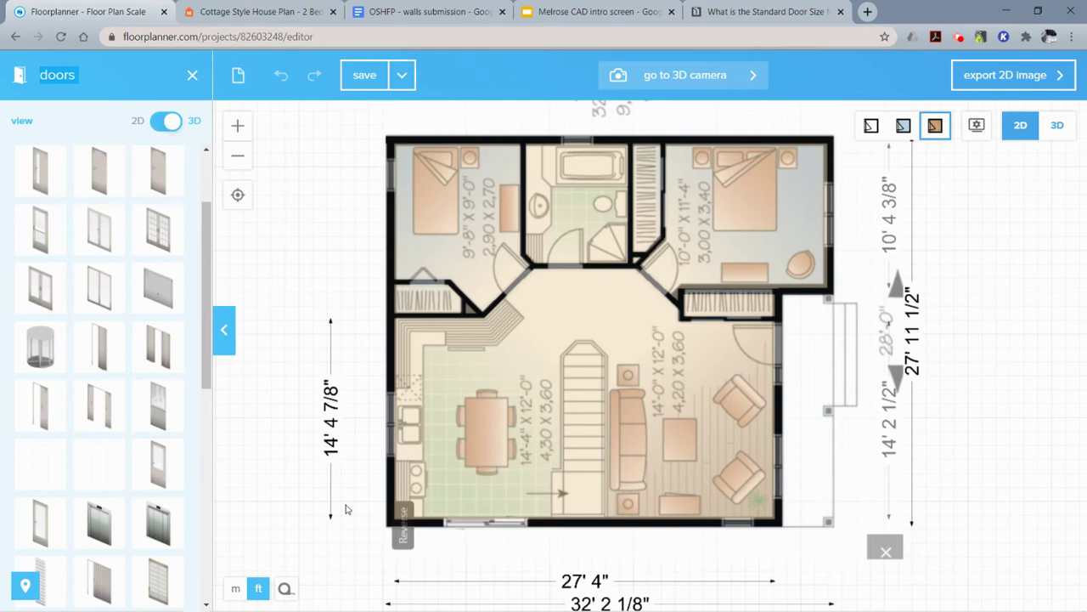
scroll(125, 368, "up", 1)
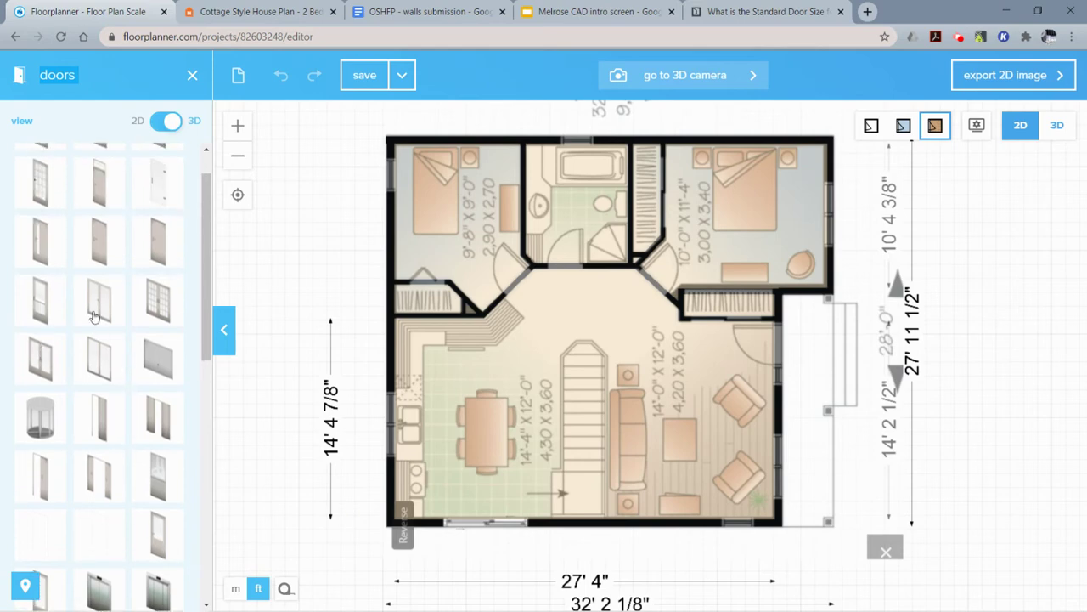
scroll(94, 316, "up", 1)
left_click(42, 237)
left_click_drag(42, 237, 779, 348)
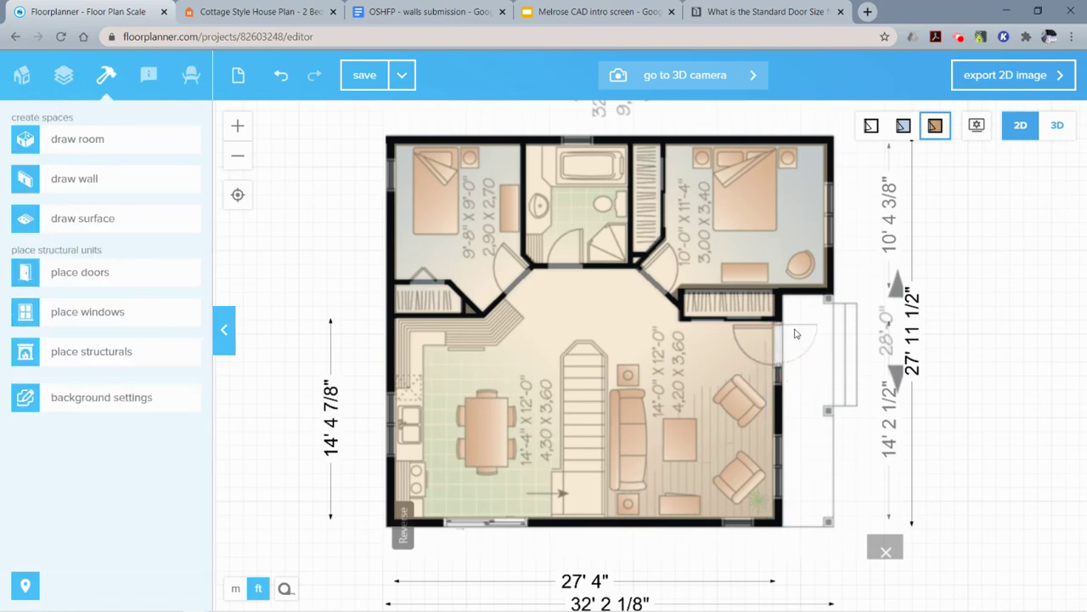
Step: Select the right-wall Classic door (38 5/8" by 86 5/8") and flip its swing direction
left_click(773, 337)
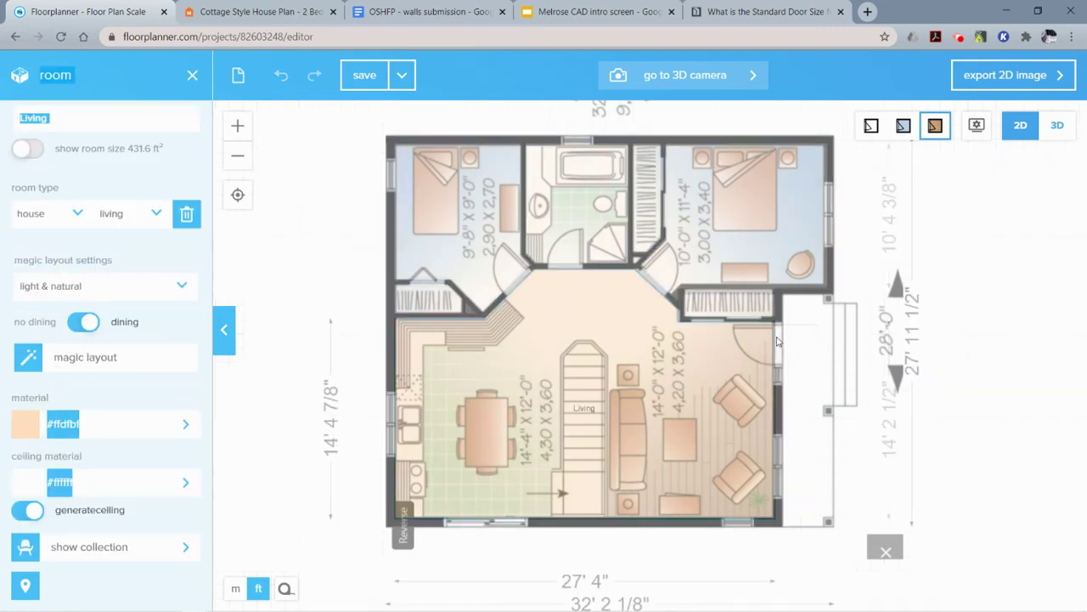
key("Escape")
left_click(778, 341)
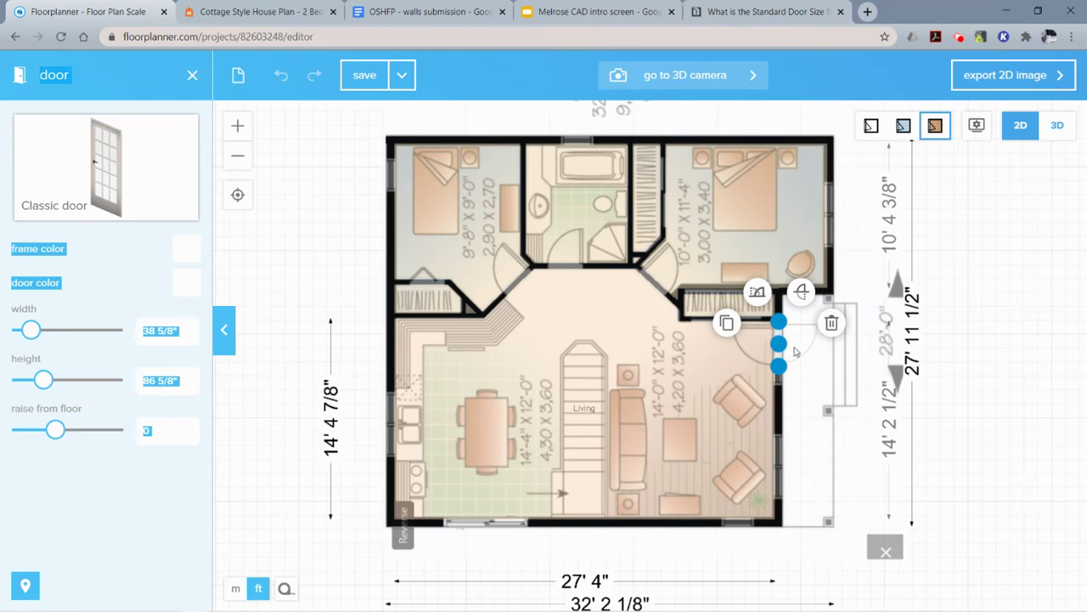
left_click(806, 294)
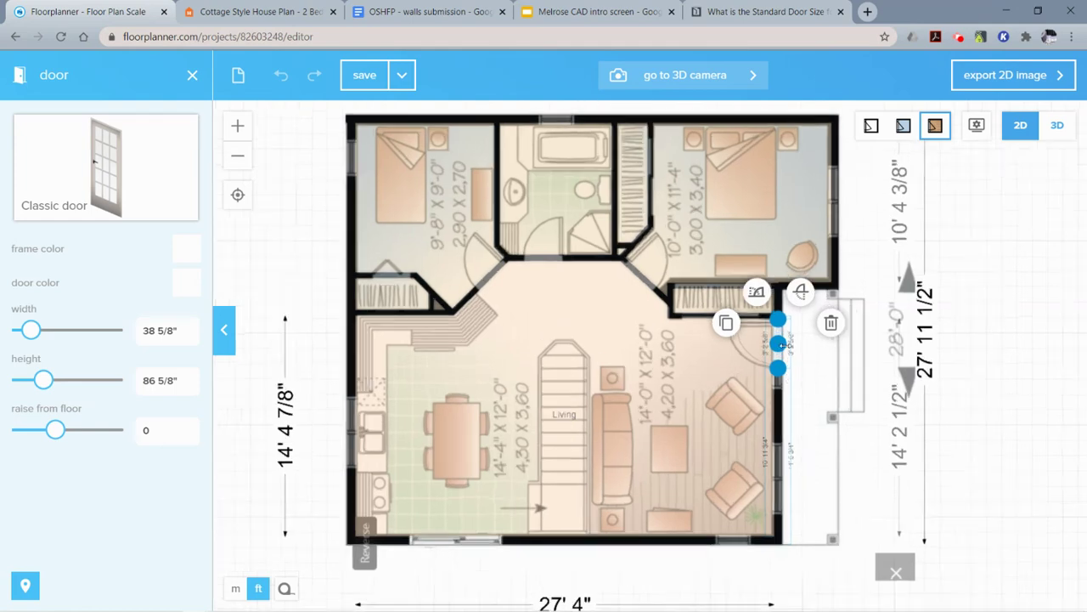
Step: Narrow the Classic door's width to 36"
scroll(786, 346, "up", 5)
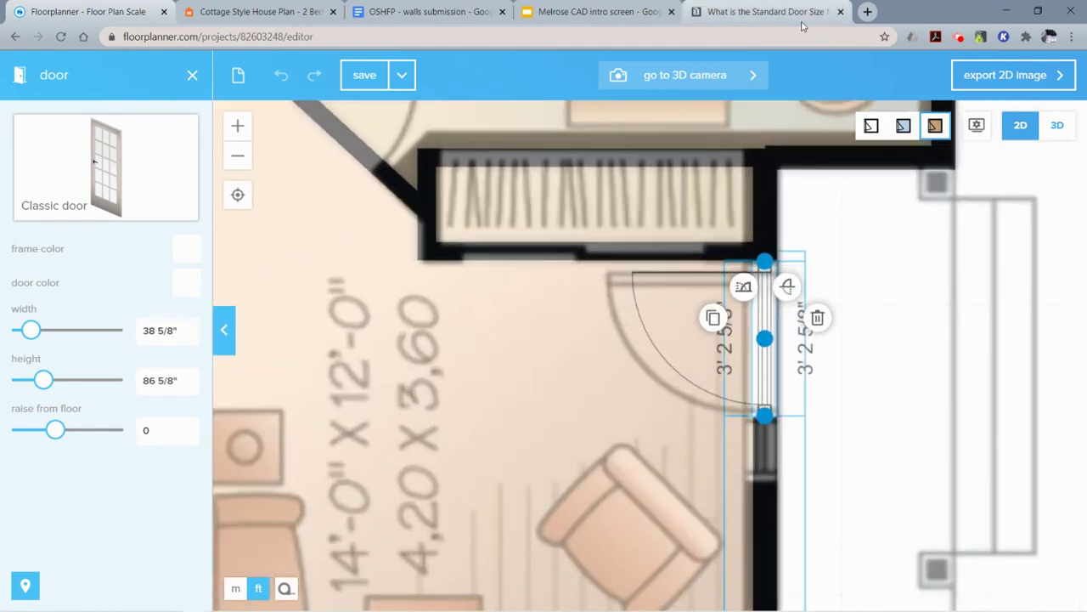
left_click_drag(179, 330, 93, 329)
type("36")
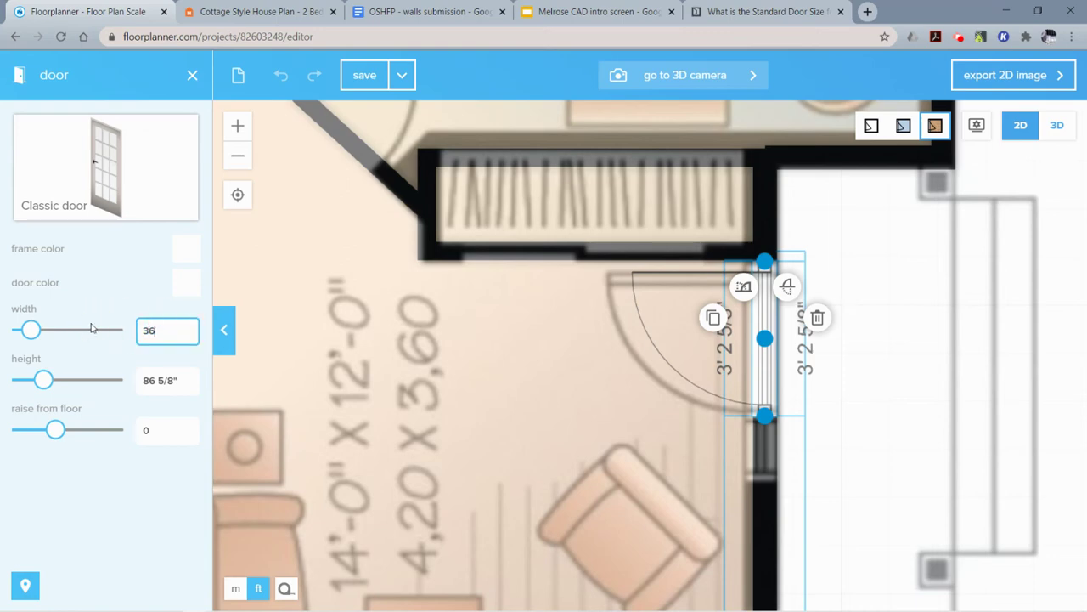
type("\"")
key("Return")
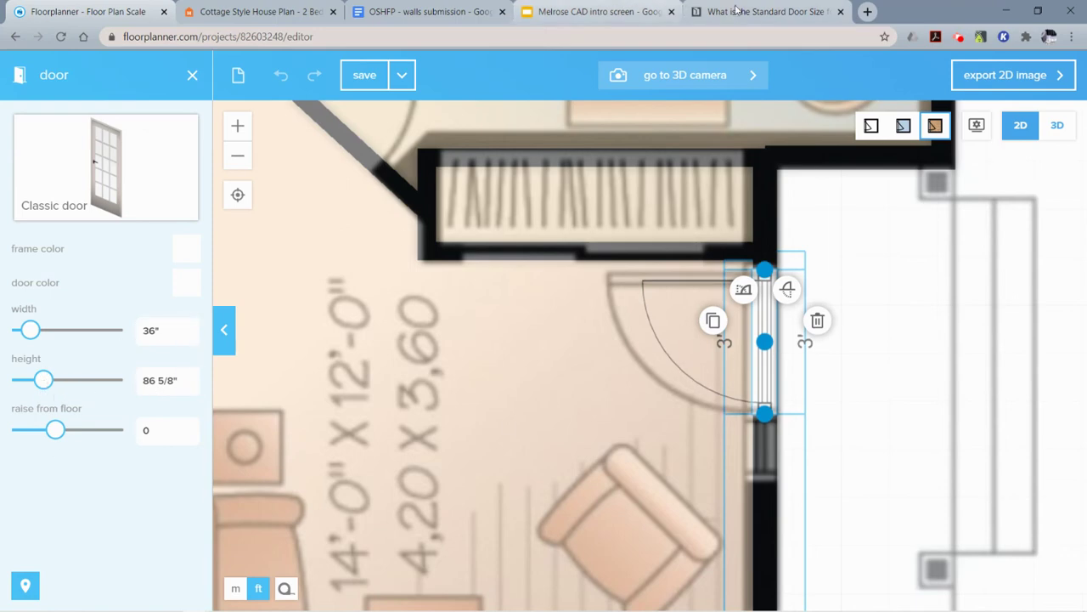
Step: Find the standard 80 by 36 inch exterior door size on the doornmore.com page
left_click(765, 11)
scroll(152, 270, "up", 9)
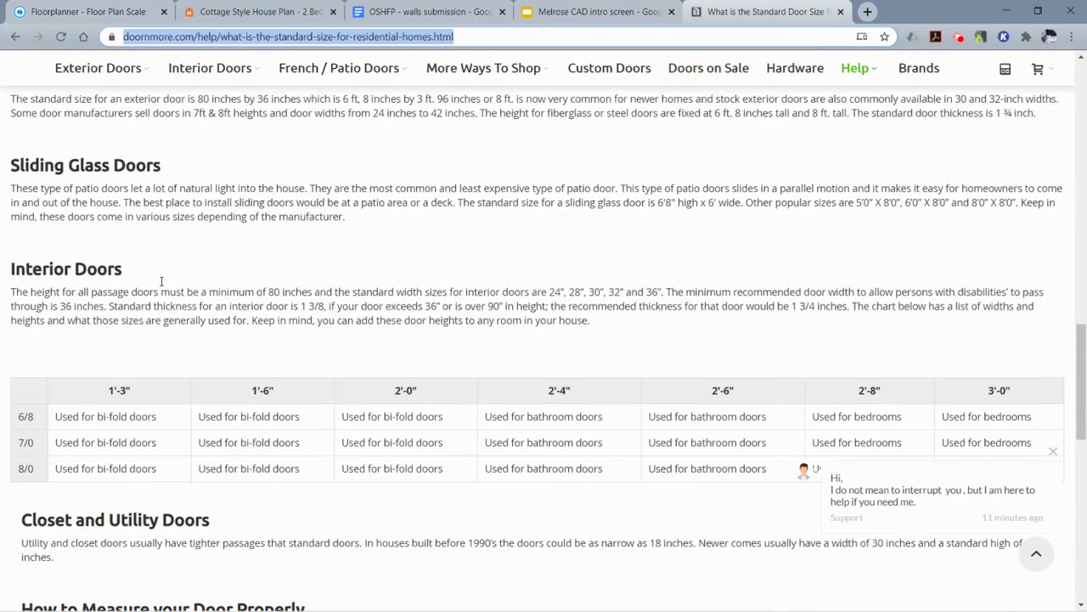
scroll(158, 289, "up", 1)
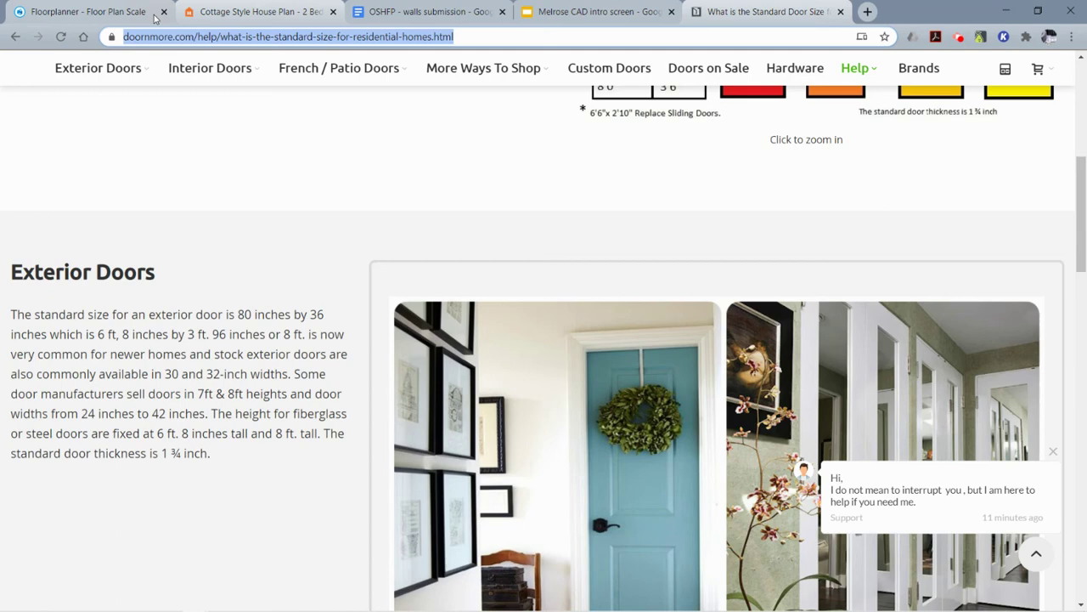
Step: Back in the 2D editor, set the classic entry door's height to 80 inches
left_click(85, 11)
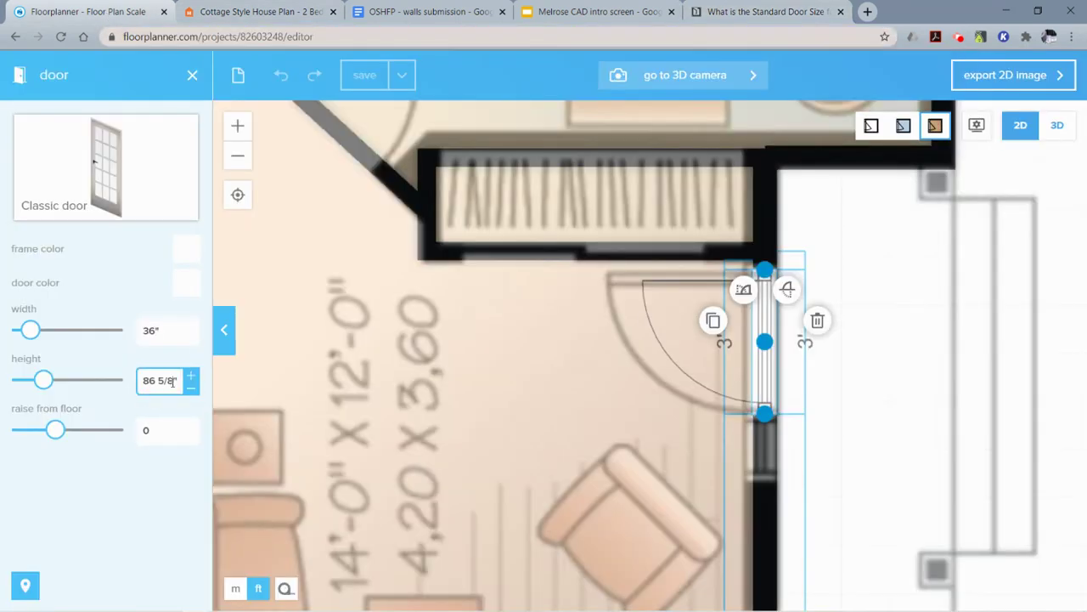
left_click_drag(176, 380, 124, 375)
type("80")
left_click(130, 538)
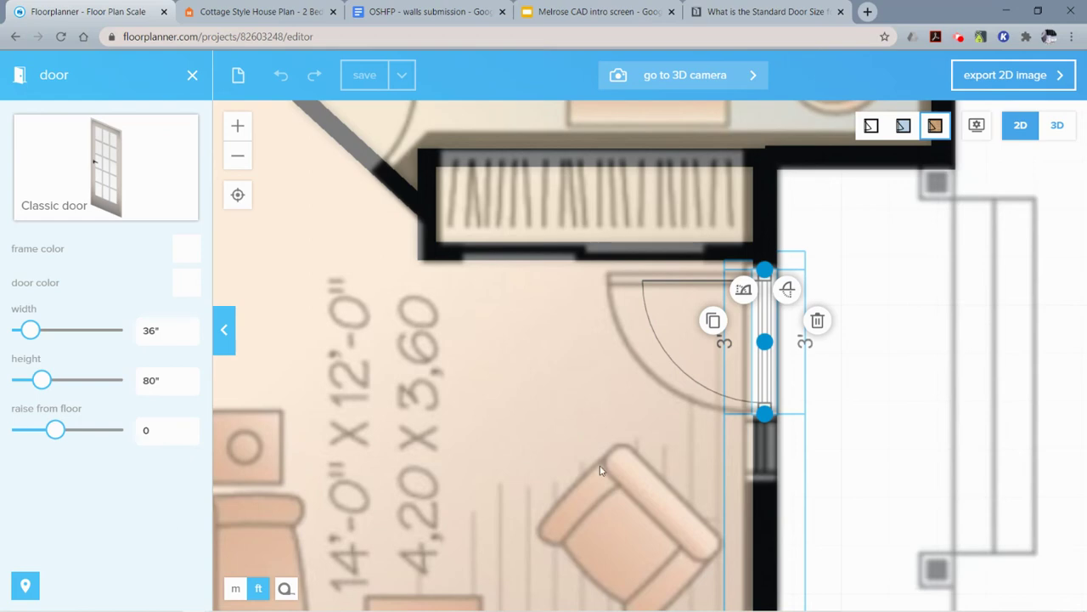
Step: Give the entry door a black frame colour
left_click(186, 250)
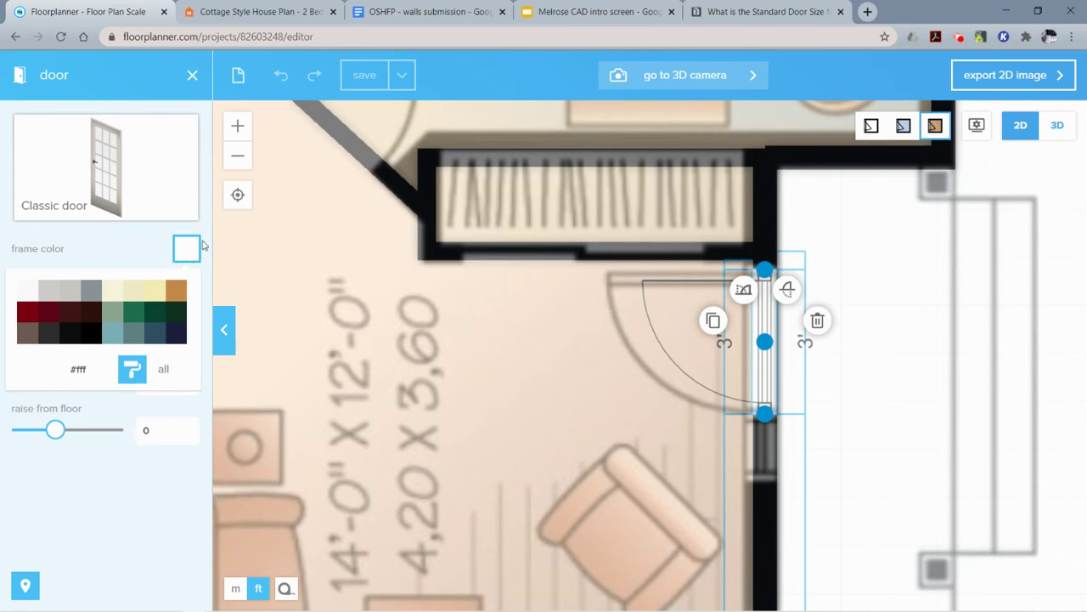
left_click(92, 338)
left_click(106, 253)
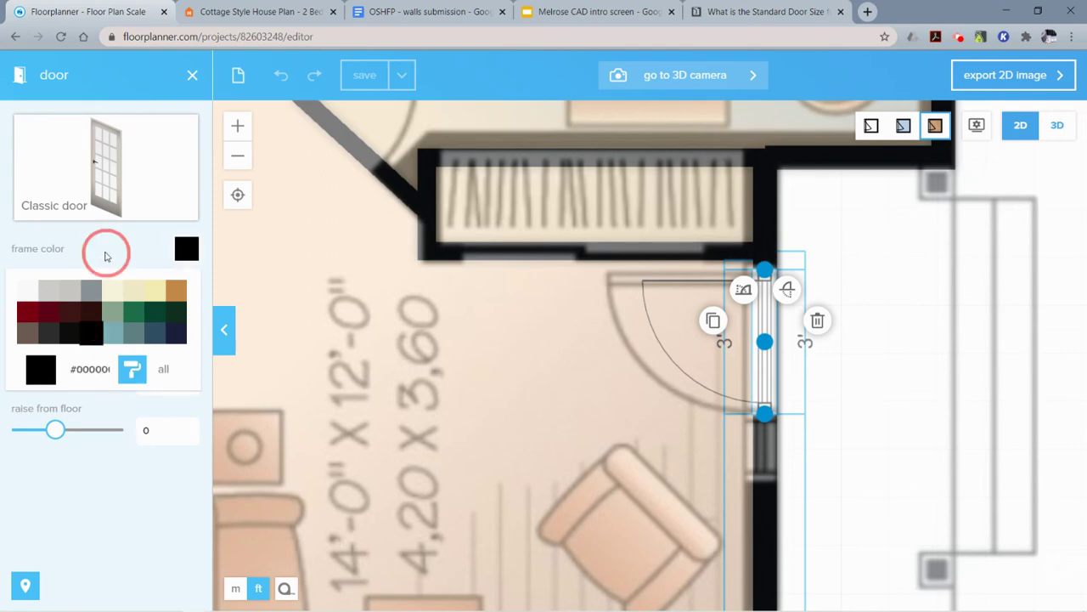
left_click(106, 474)
key("Escape")
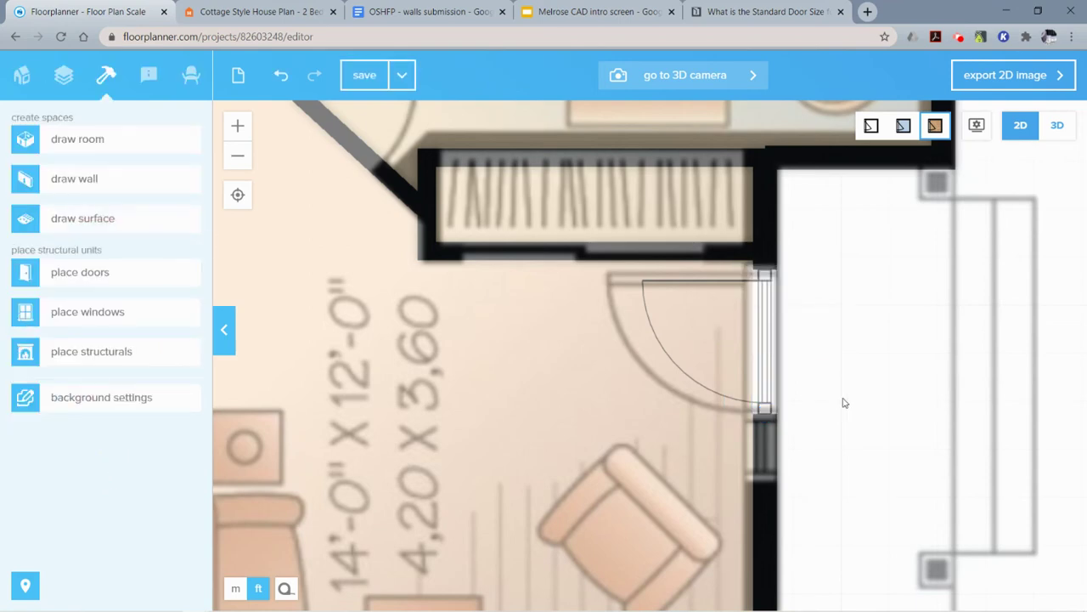
Step: Set the entry door's colour to dark green #113020, then view the plan in 3D
left_click(777, 344)
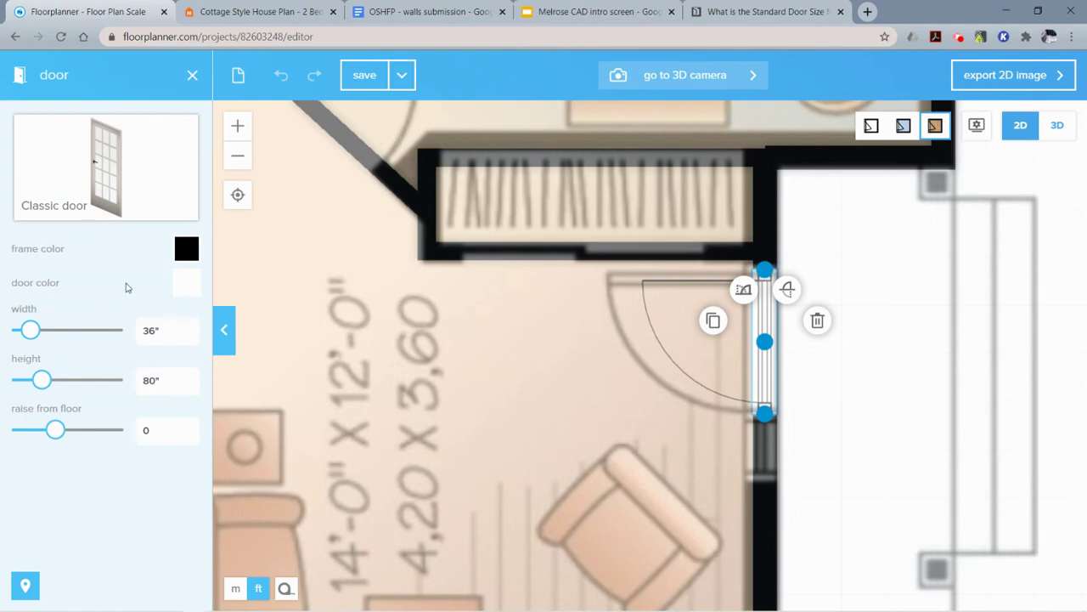
left_click(186, 282)
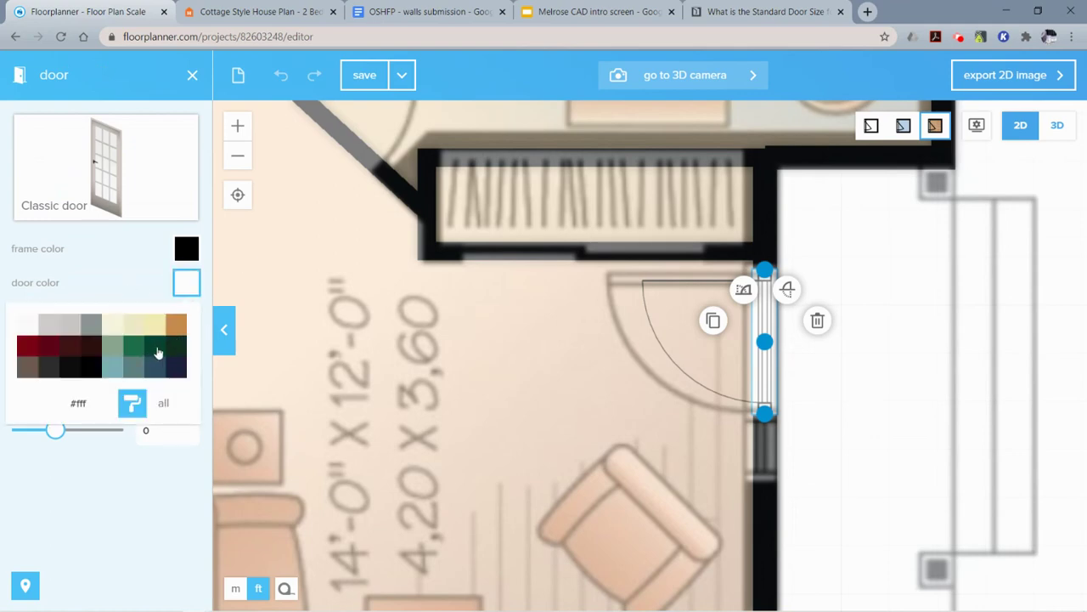
left_click(175, 348)
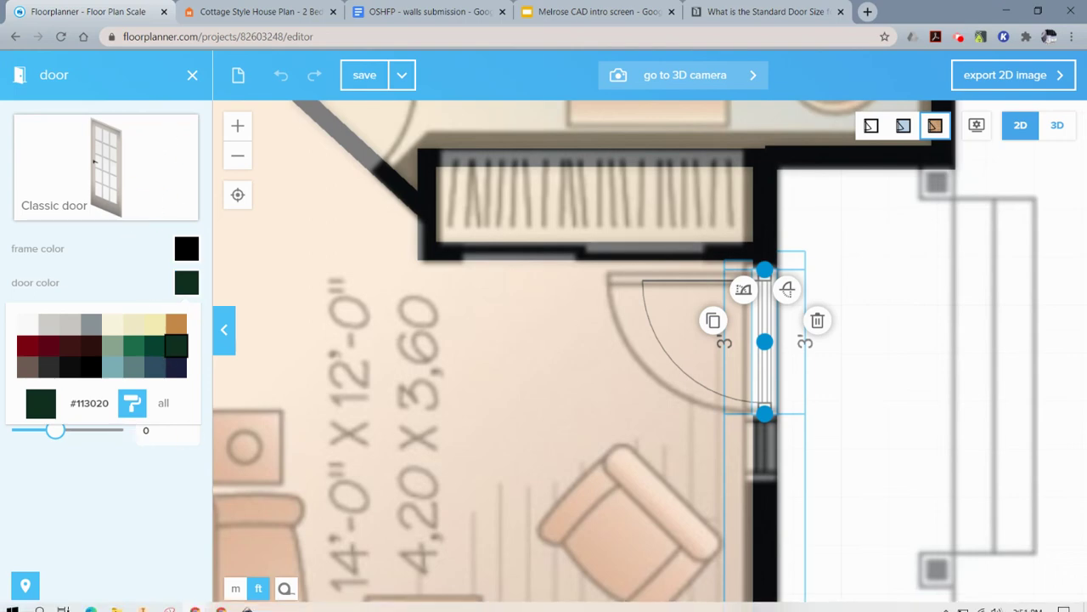
left_click(890, 359)
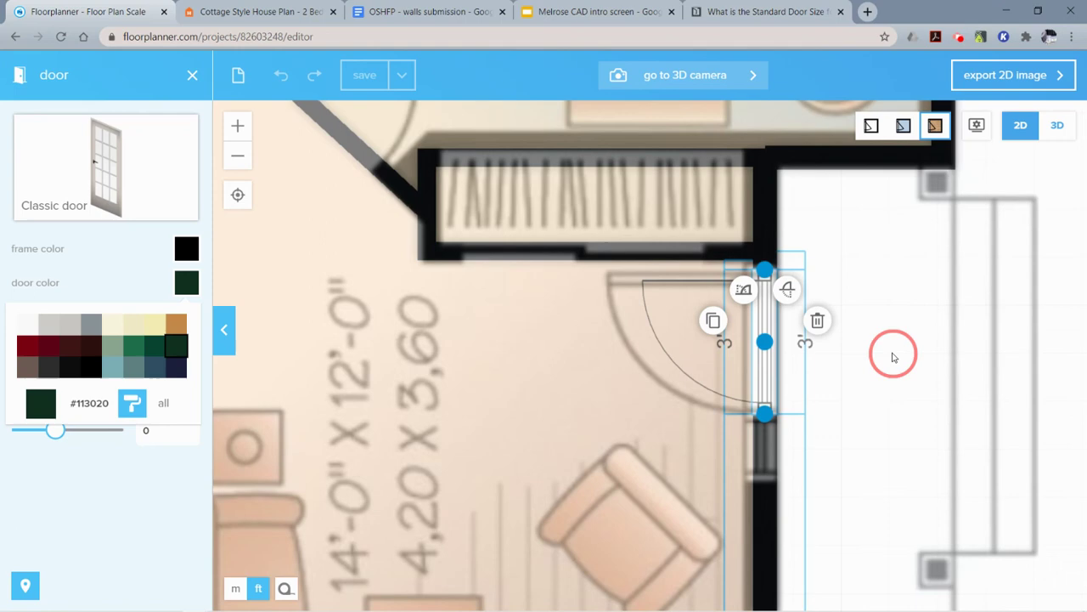
left_click(1057, 125)
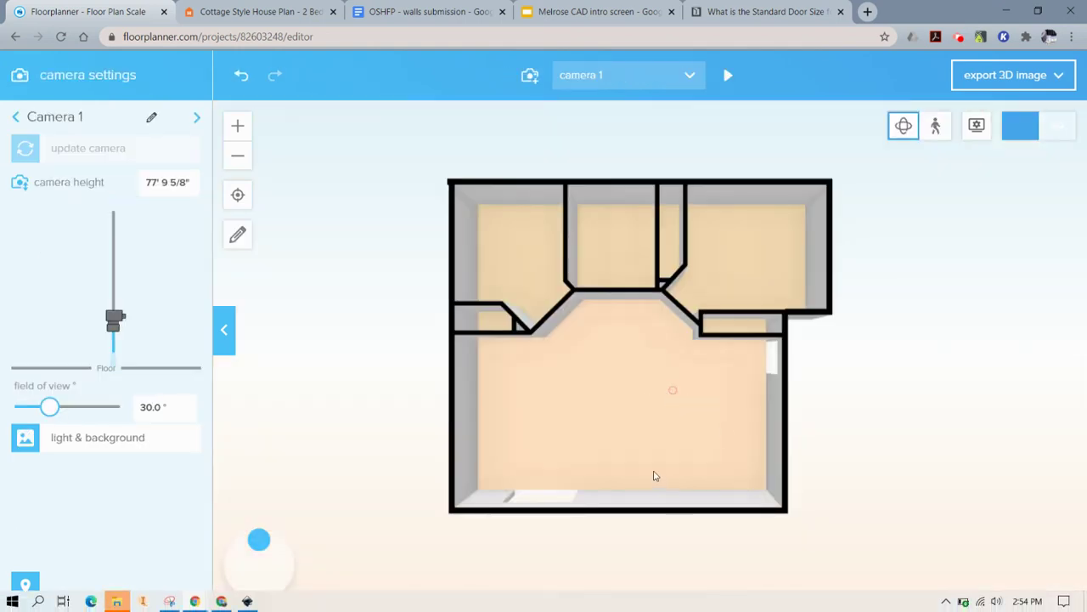
right_click_drag(637, 439, 801, 462)
left_click(836, 450)
left_click_drag(830, 430, 865, 371)
right_click(864, 371)
left_click(544, 441)
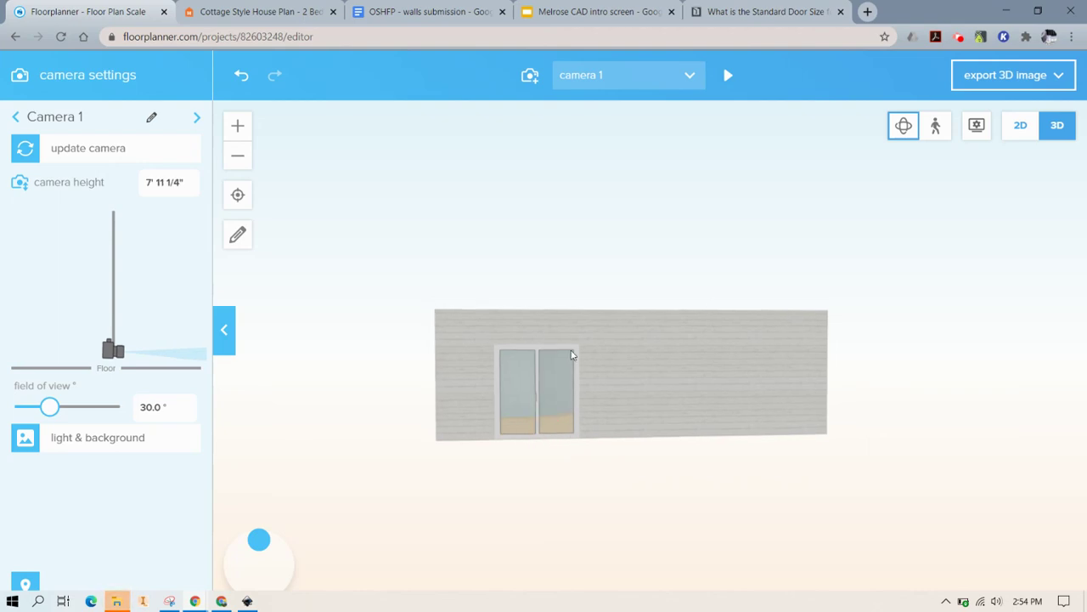
Step: Select the sliding door in the dining area's bottom wall and make its frame black
left_click(1022, 127)
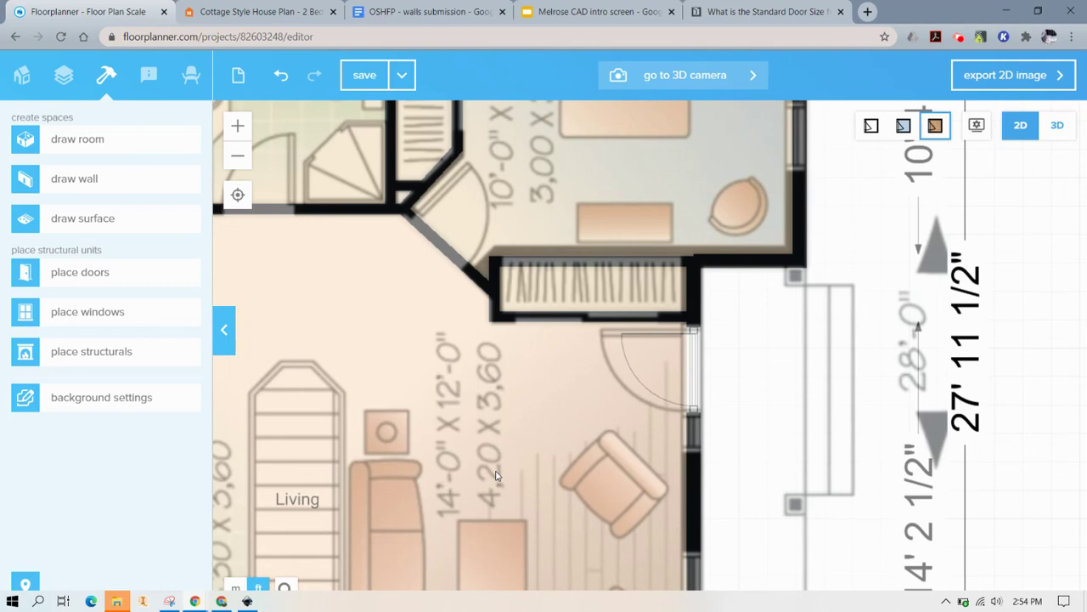
left_click_drag(497, 476, 1003, 218)
left_click(600, 481)
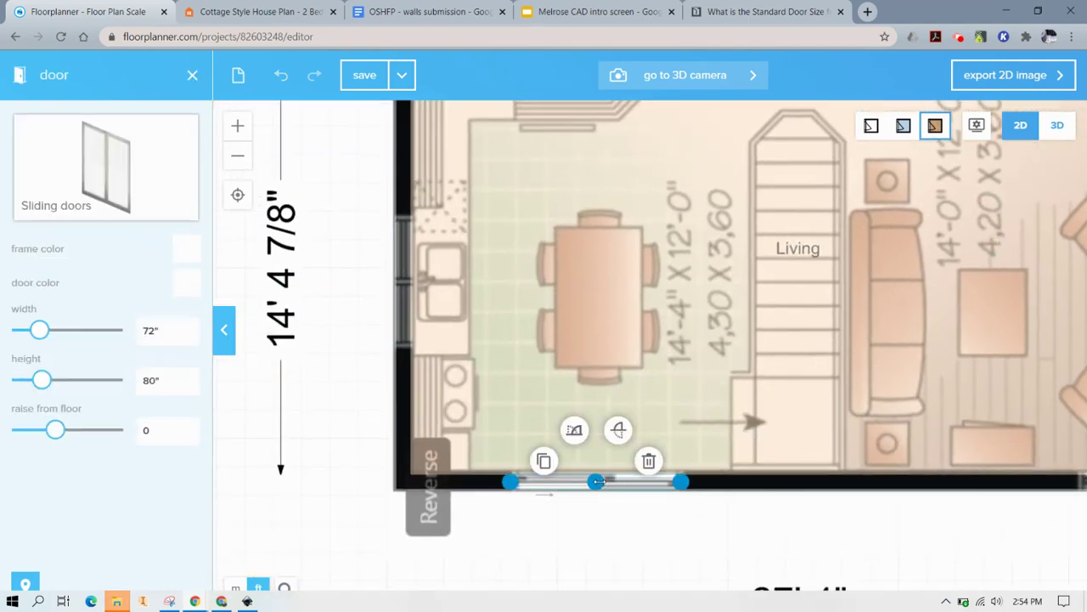
left_click(187, 248)
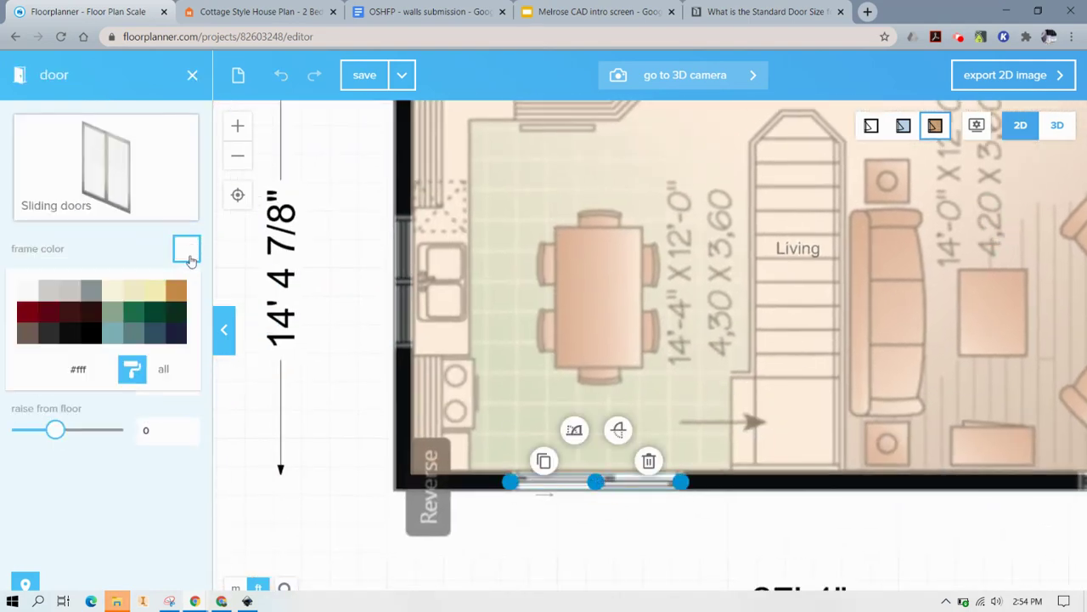
left_click(182, 316)
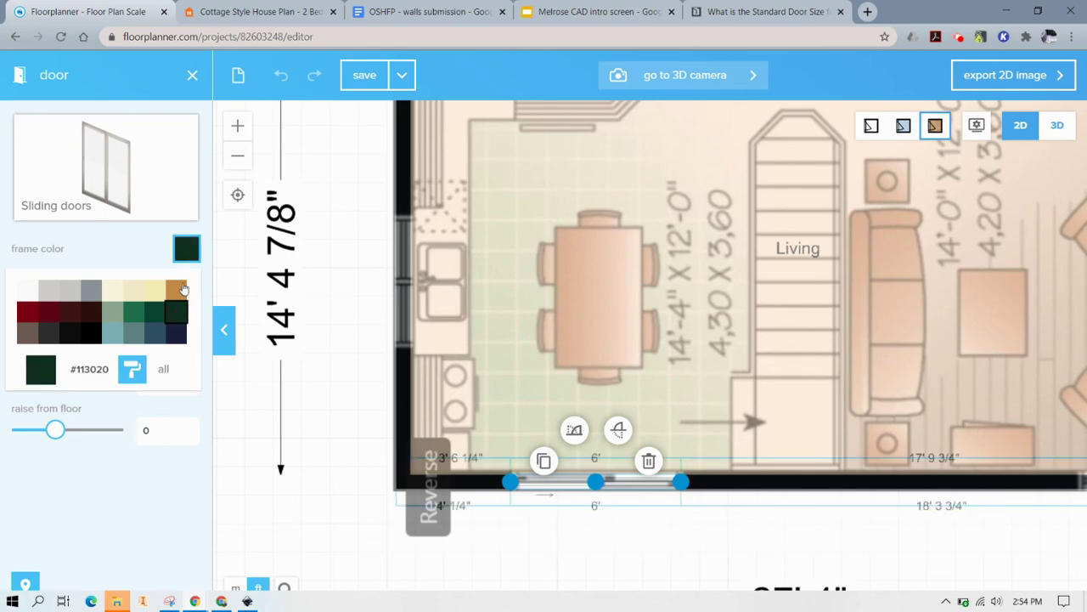
left_click(185, 251)
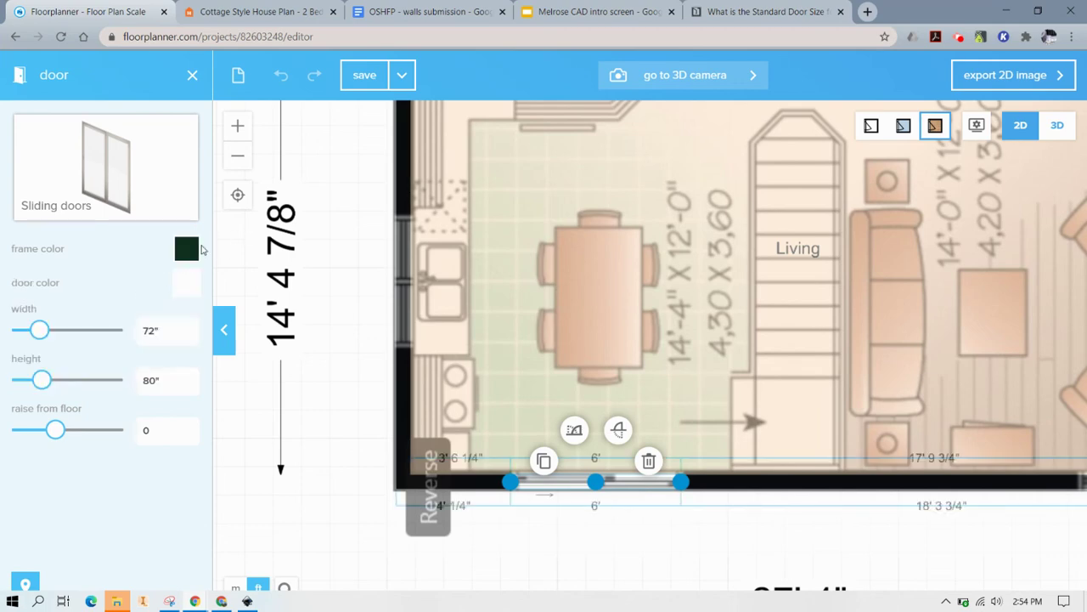
left_click(187, 248)
left_click(91, 332)
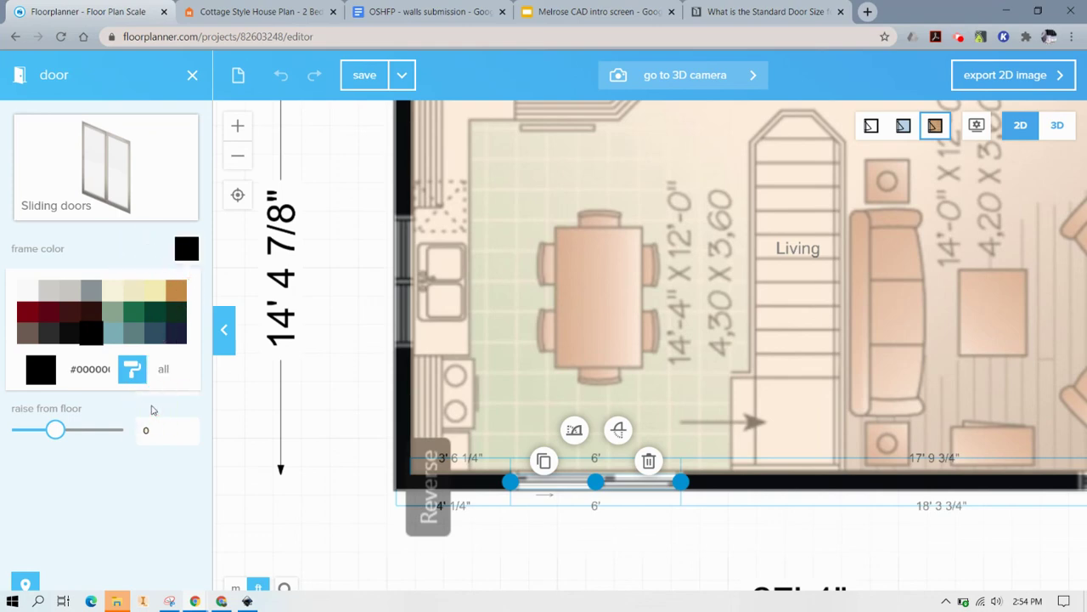
left_click(161, 368)
left_click(185, 250)
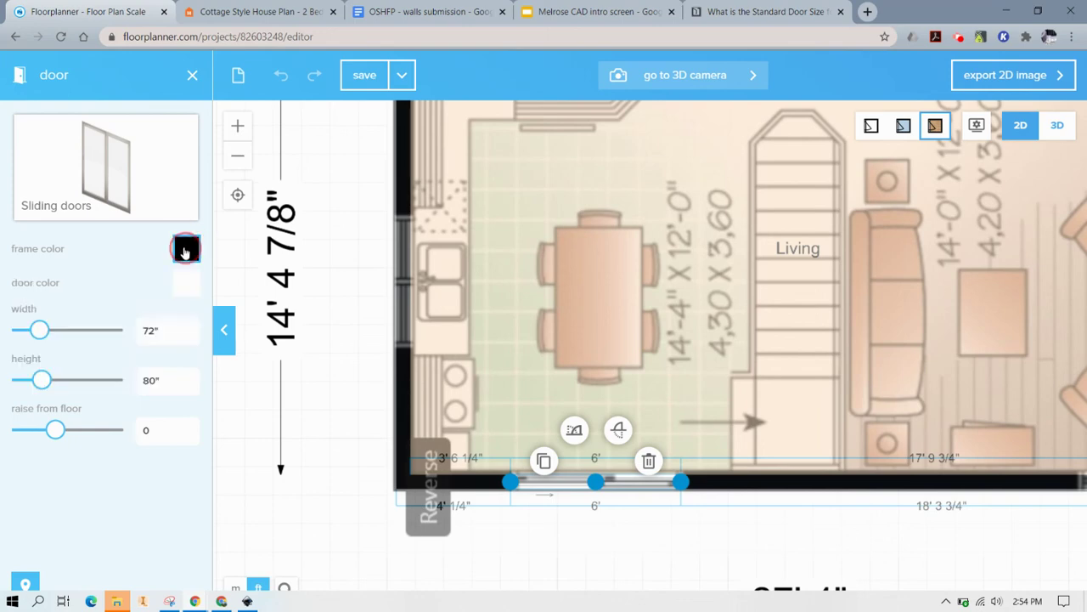
Step: Set the sliding door's door colour to black
left_click(186, 283)
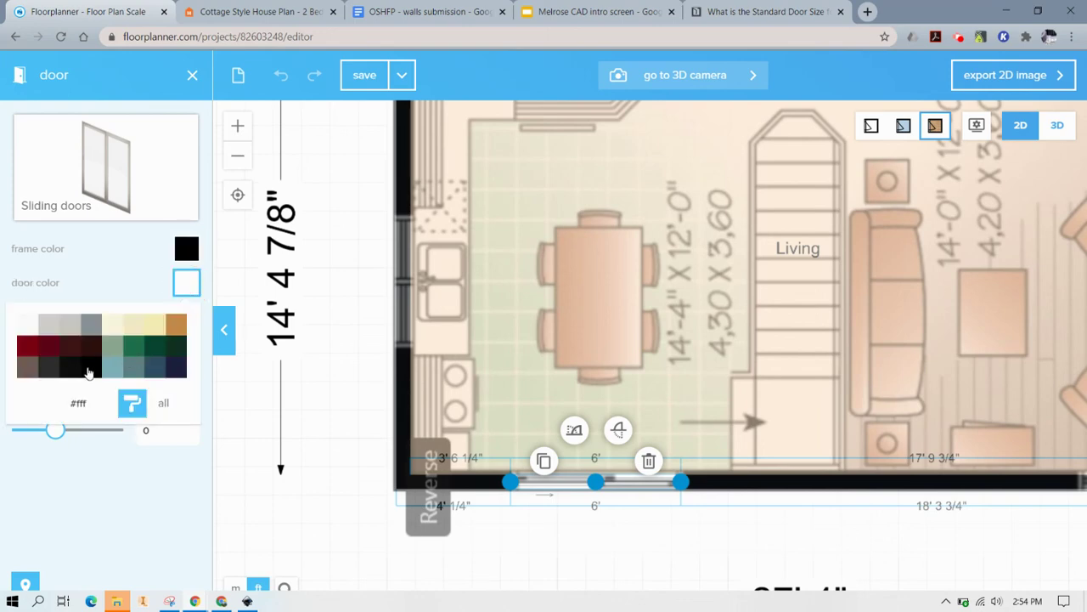
left_click(88, 372)
left_click(186, 284)
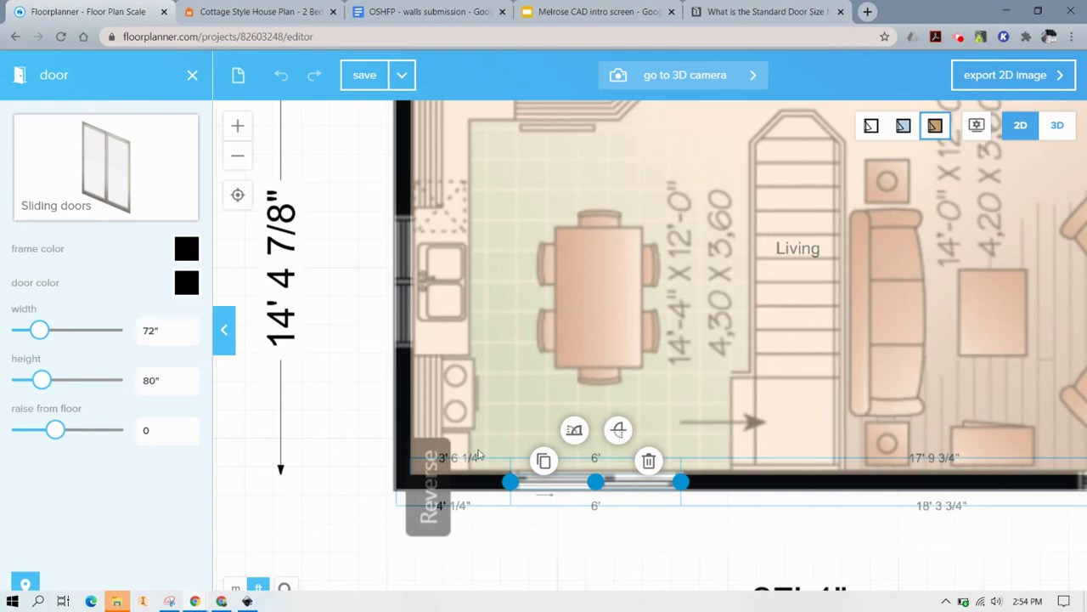
scroll(855, 334, "down", 1)
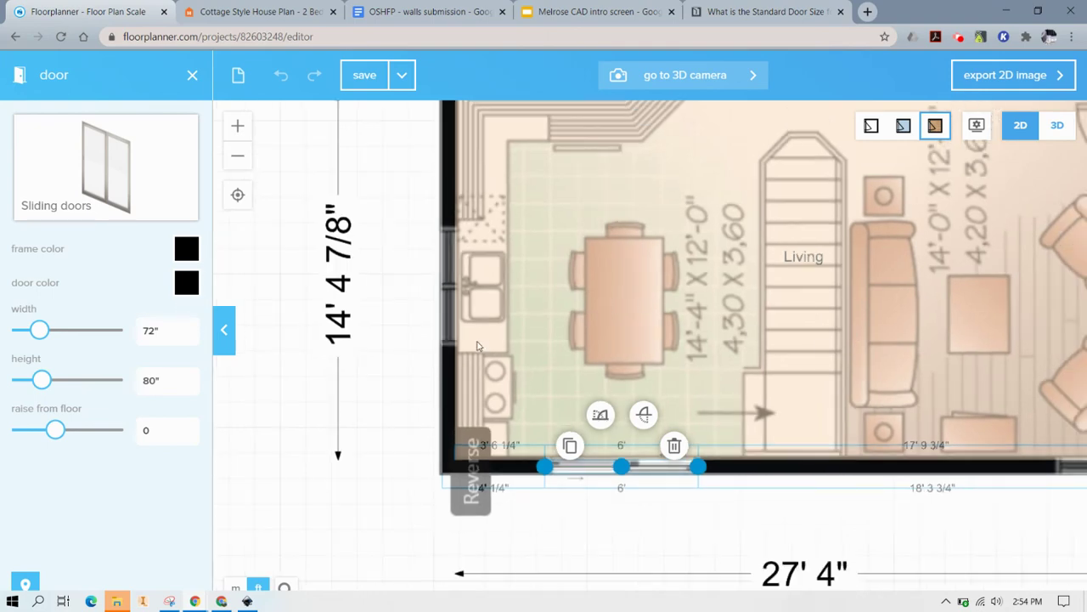
left_click(396, 383)
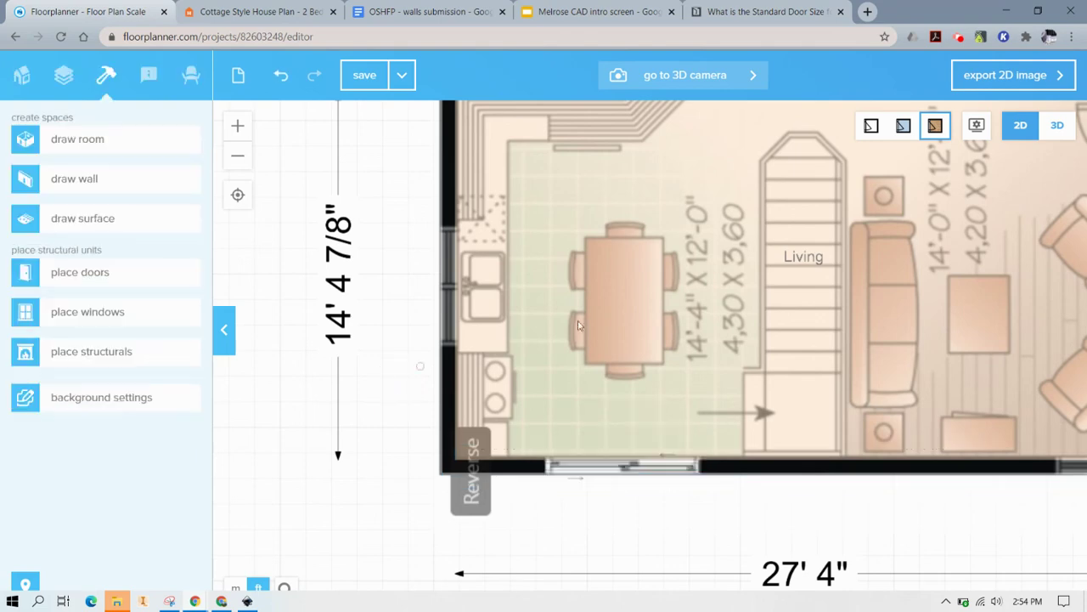
right_click(514, 397)
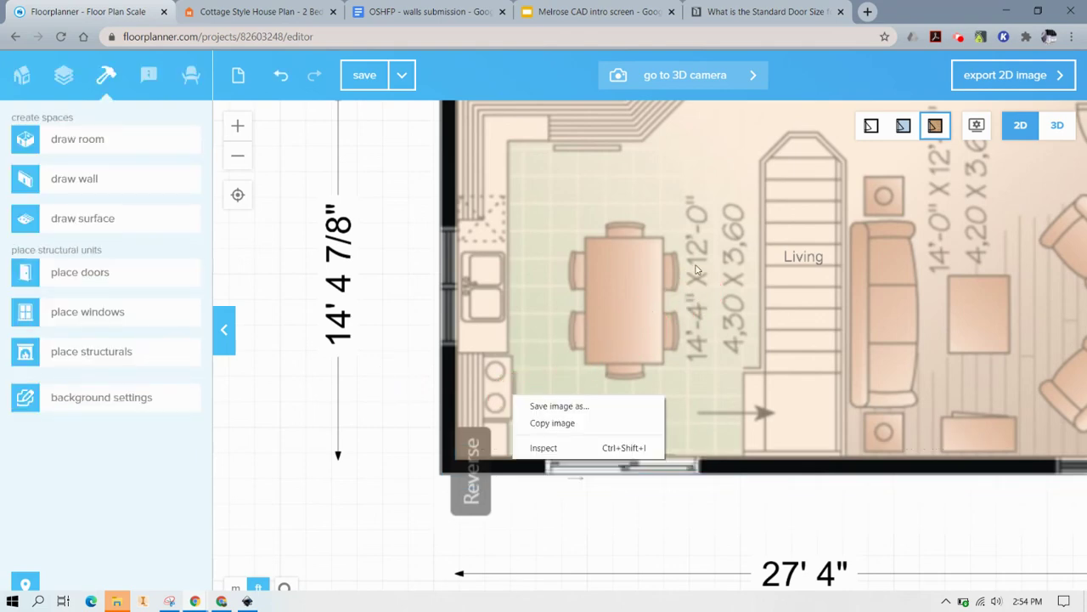
left_click(368, 360)
scroll(807, 255, "down", 2)
left_click_drag(863, 219, 701, 366)
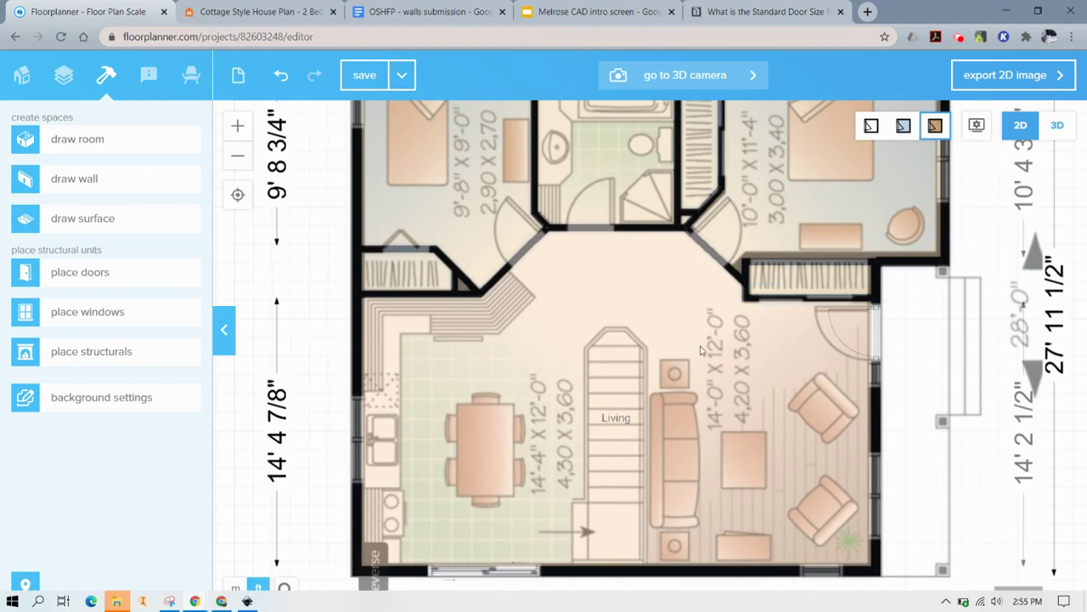
scroll(496, 289, "down", 1)
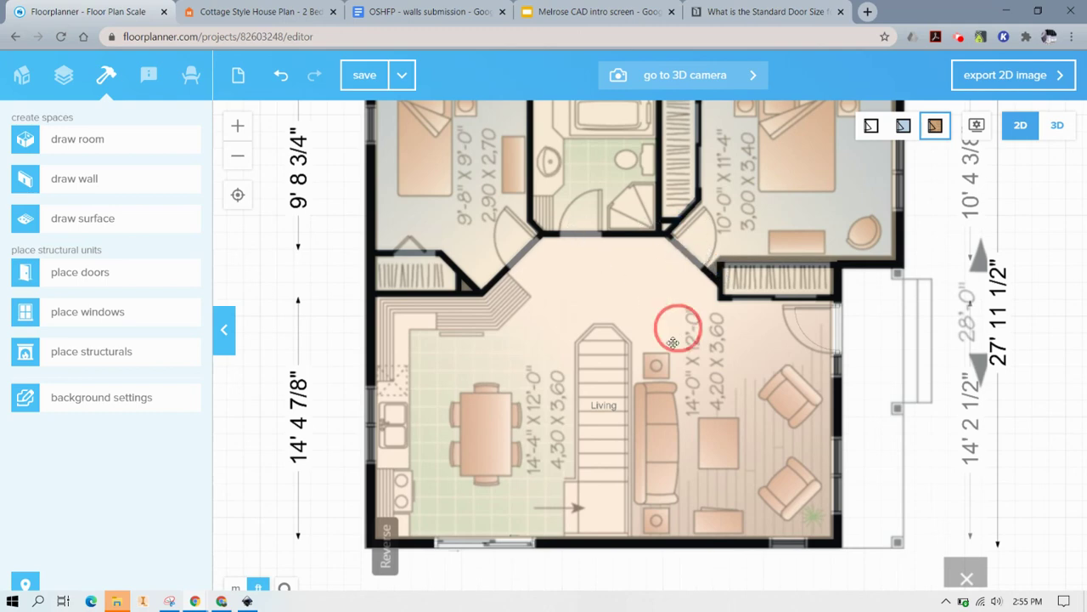
left_click_drag(678, 326, 671, 369)
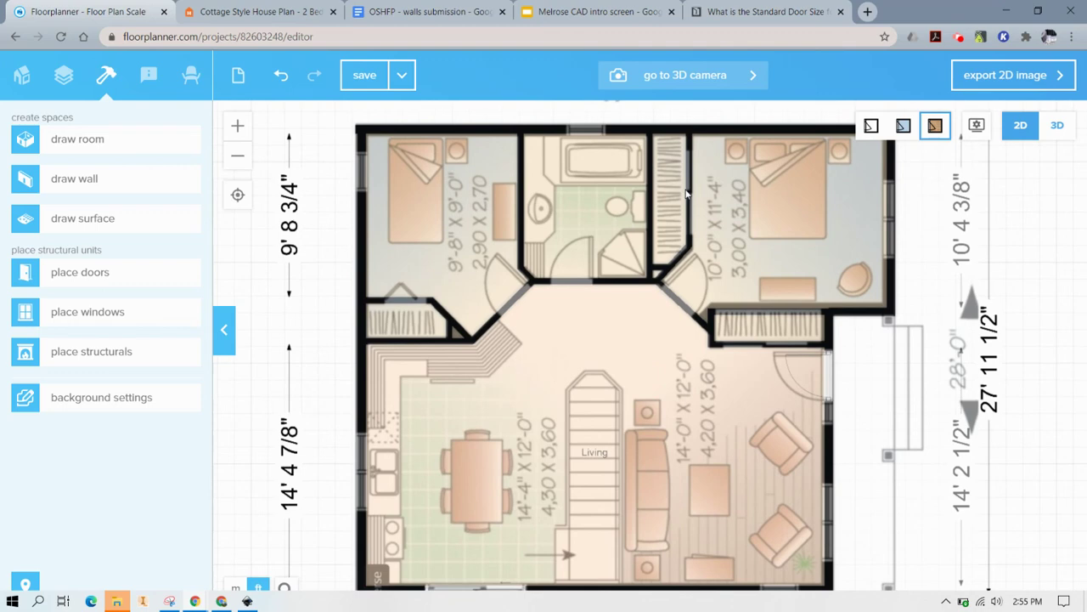